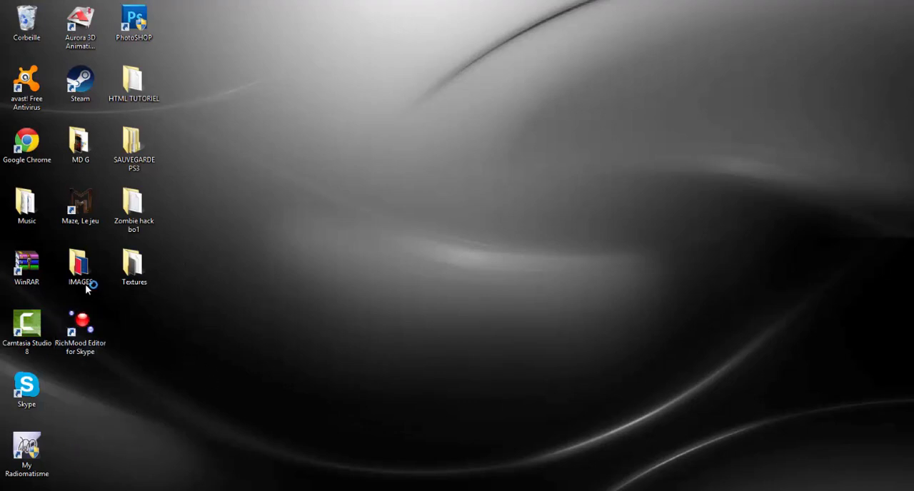
- Open the Chrome browser and go to the hostinger.fr website
double_click(133, 153)
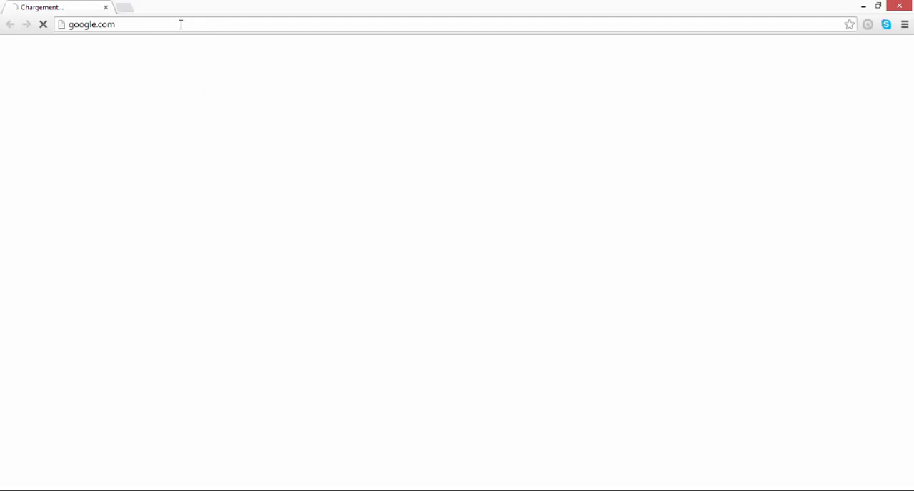
left_click(180, 24)
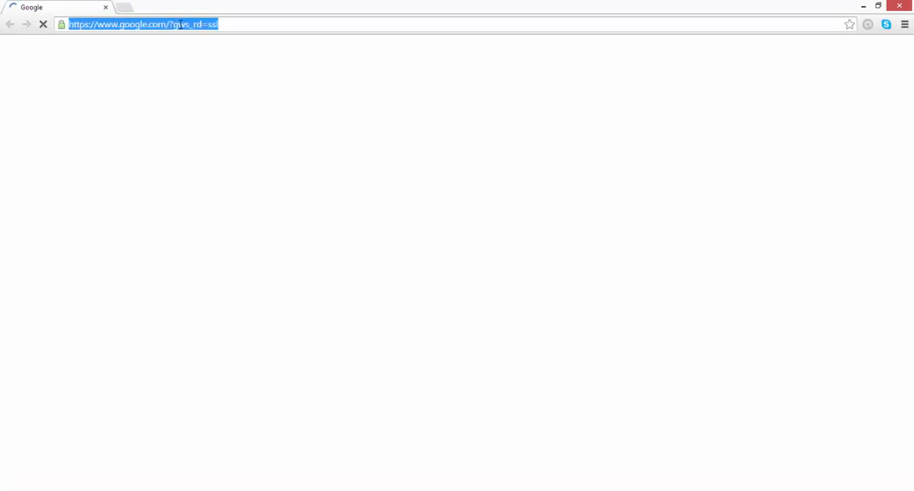
type("host")
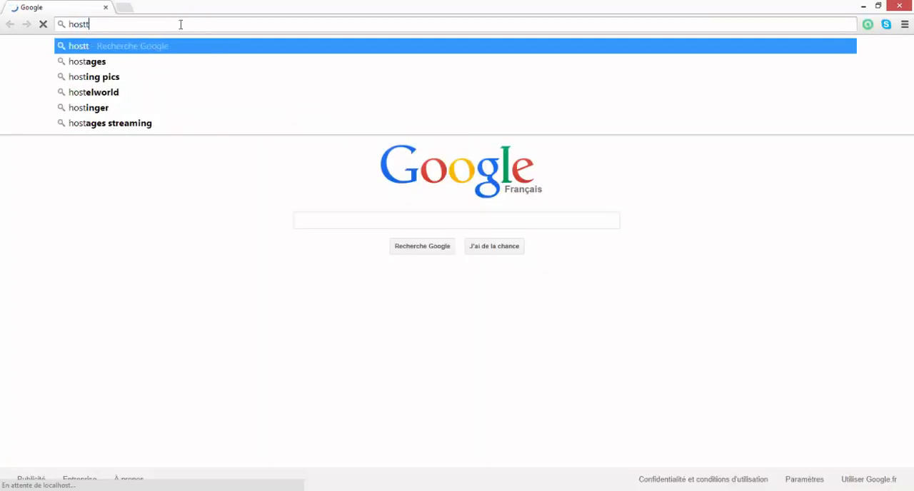
key("BackSpace")
type("i")
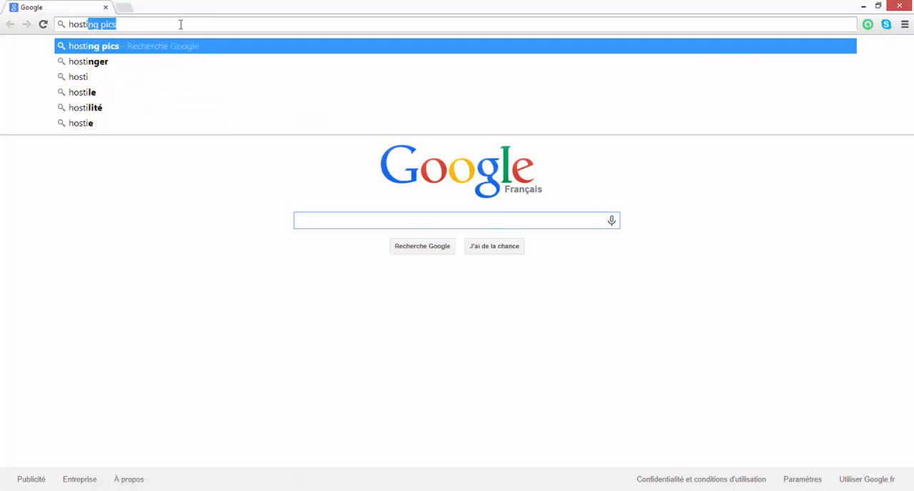
type("nger.fr")
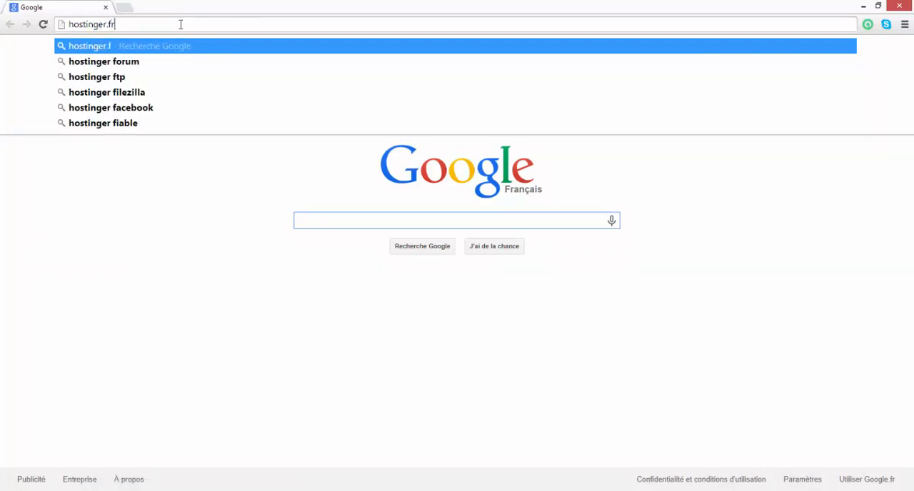
key("Return")
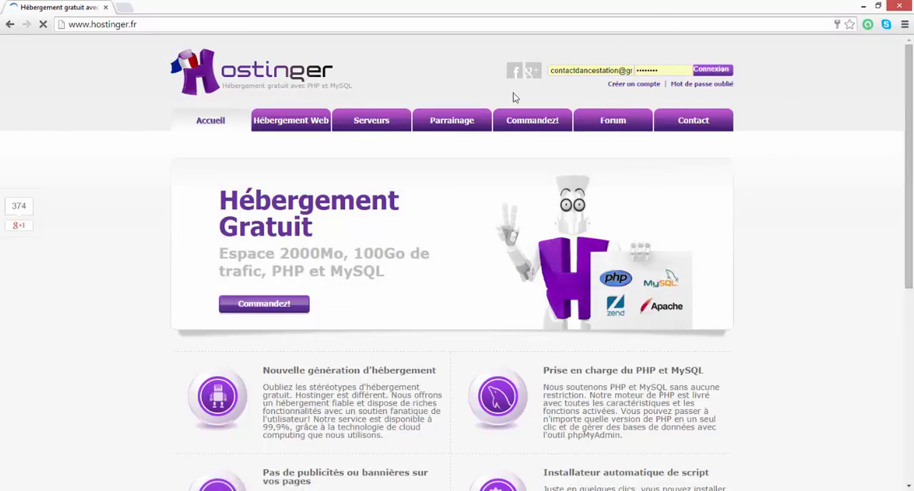
- Look over the hosting home page, then examine the account sign-up options and registration form on the order page
scroll(483, 163, "down", 4)
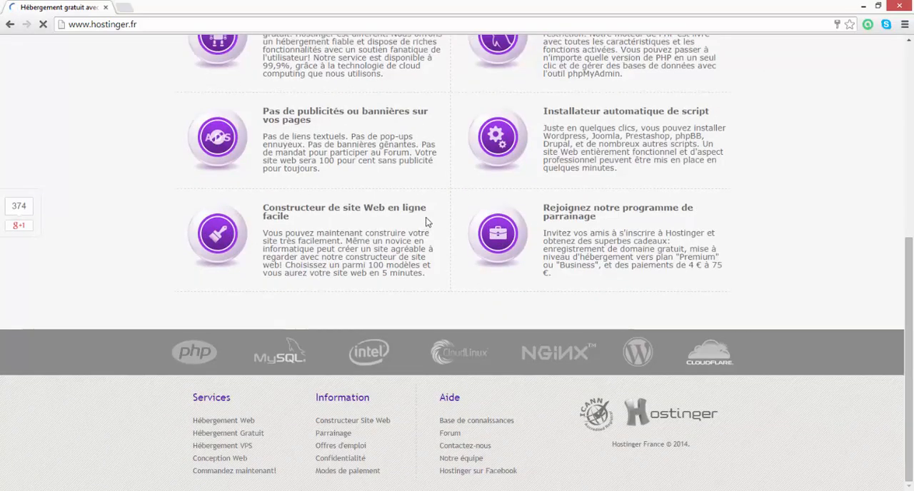
scroll(432, 207, "up", 4)
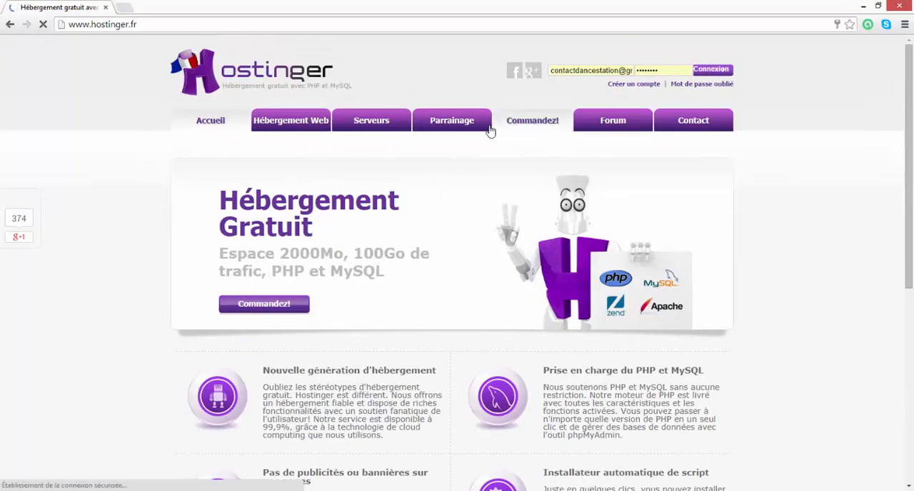
left_click(529, 129)
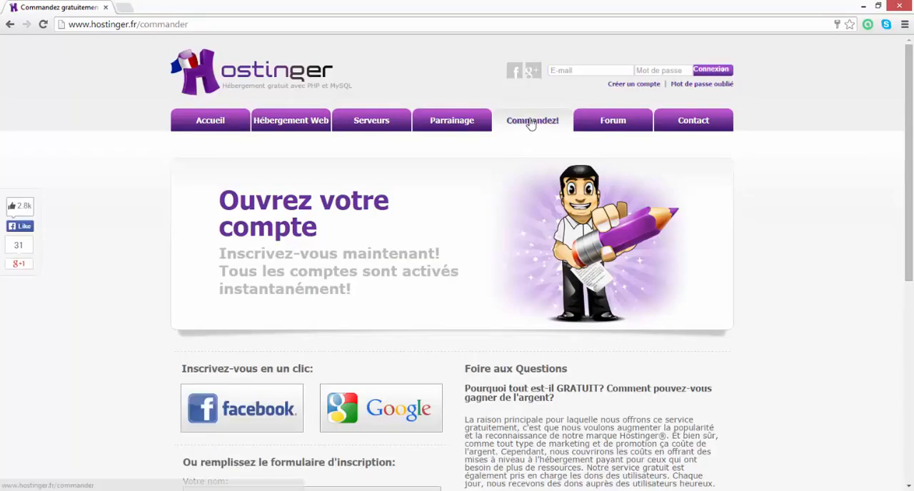
scroll(490, 187, "down", 3)
scroll(490, 187, "down", 2)
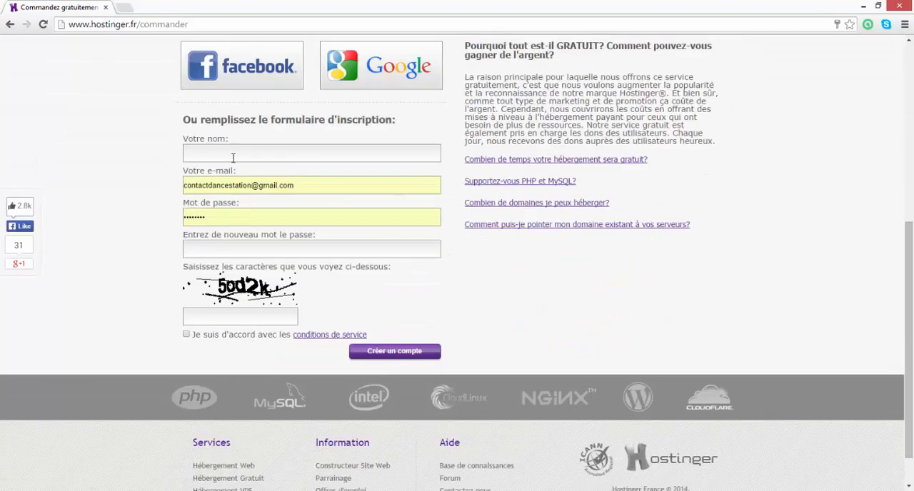
scroll(289, 145, "up", 4)
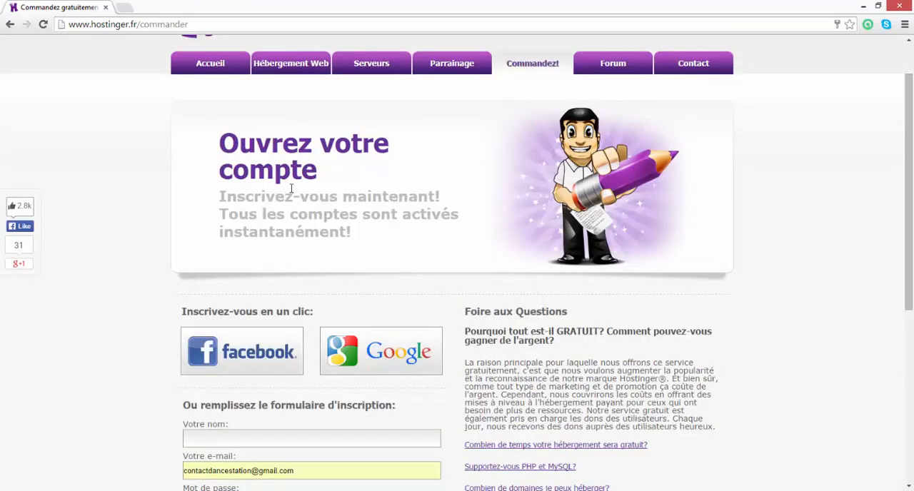
scroll(511, 231, "up", 1)
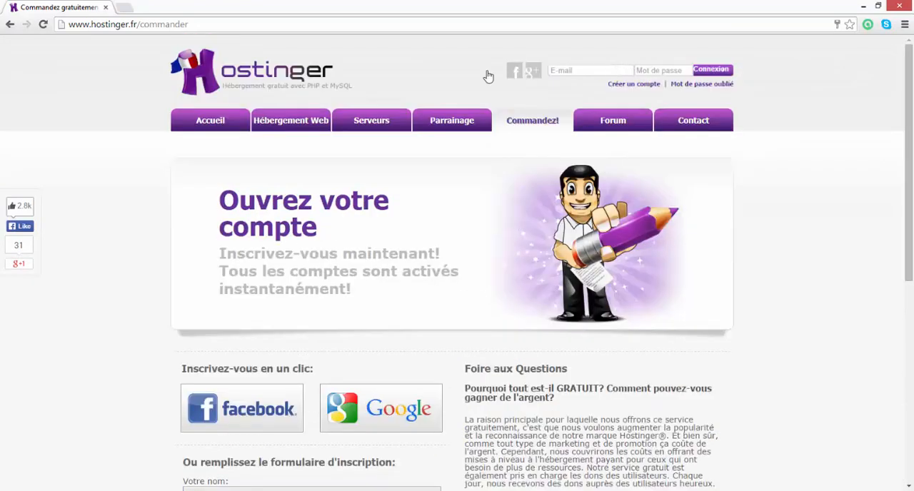
- Return to the Hostinger home page, log in with the prefilled account credentials and reload the hosting dashboard
left_click(201, 122)
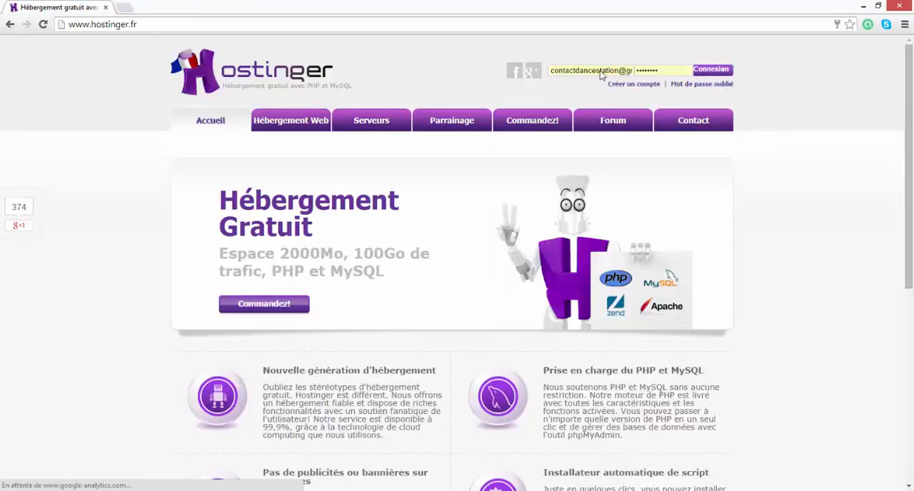
left_click(700, 72)
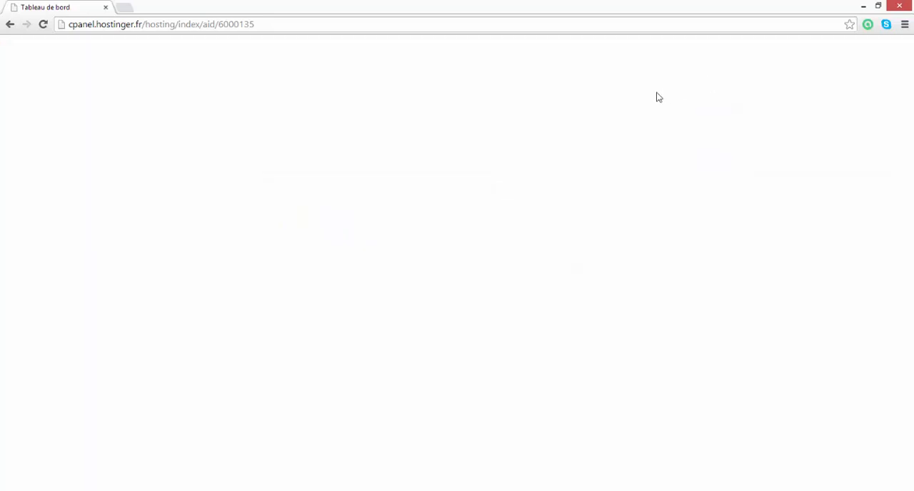
left_click(50, 26)
left_click(126, 8)
left_click(87, 6)
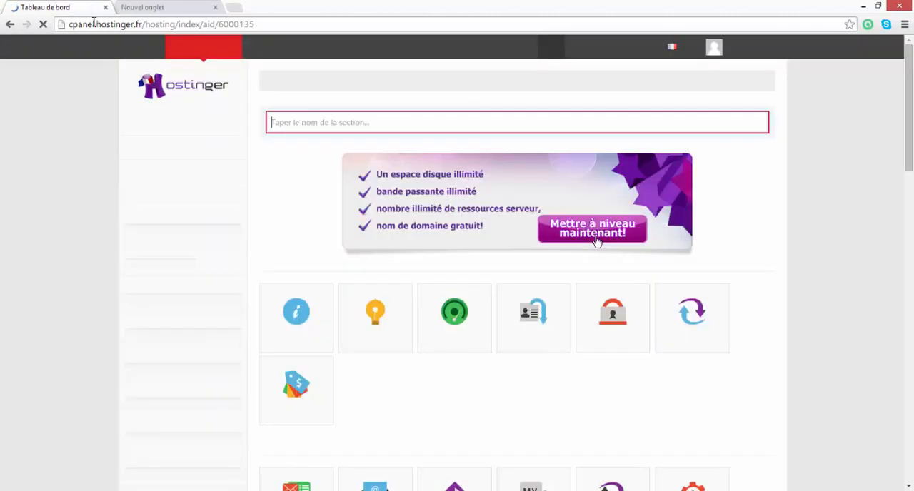
left_click(215, 7)
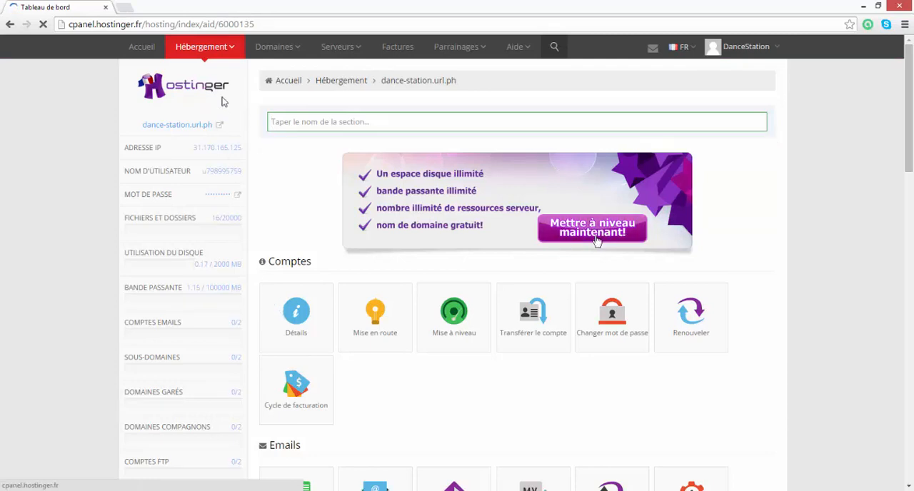
- Start creating a new hosting account and order the free "Gratuit" plan at 0,00 €
left_click(214, 50)
mouse_move(186, 52)
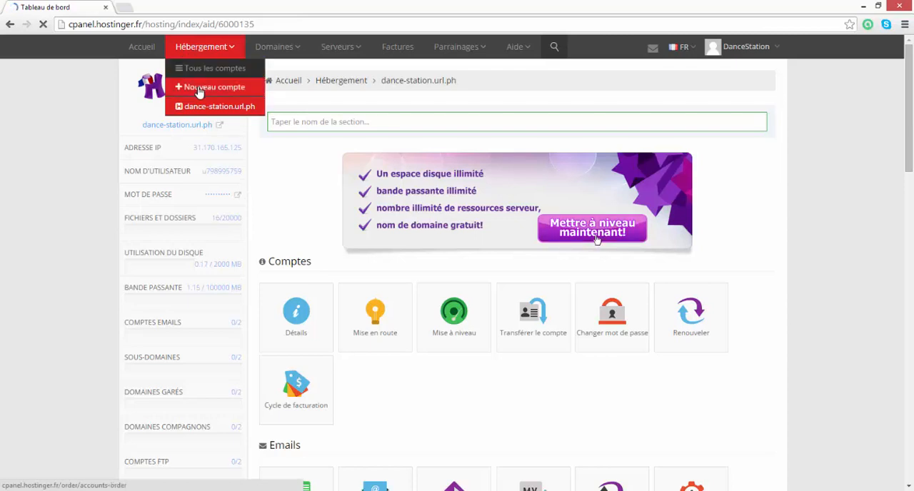
left_click(199, 88)
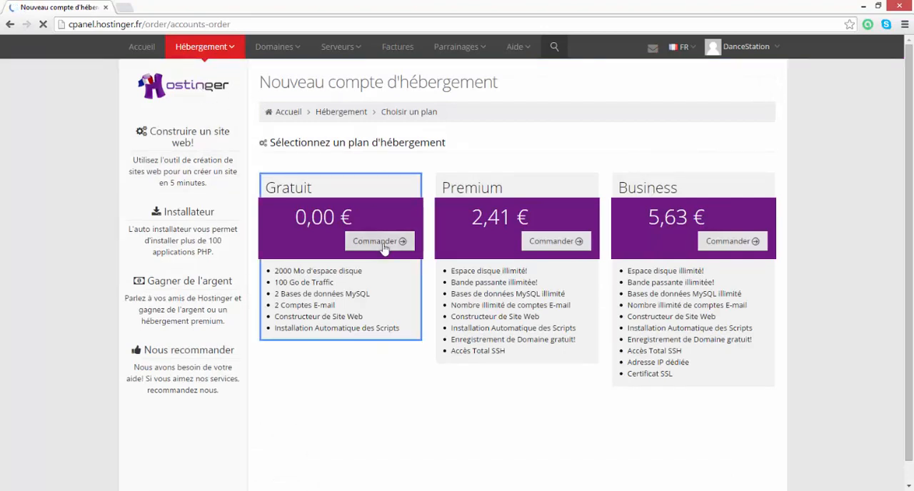
mouse_move(289, 45)
left_click(375, 244)
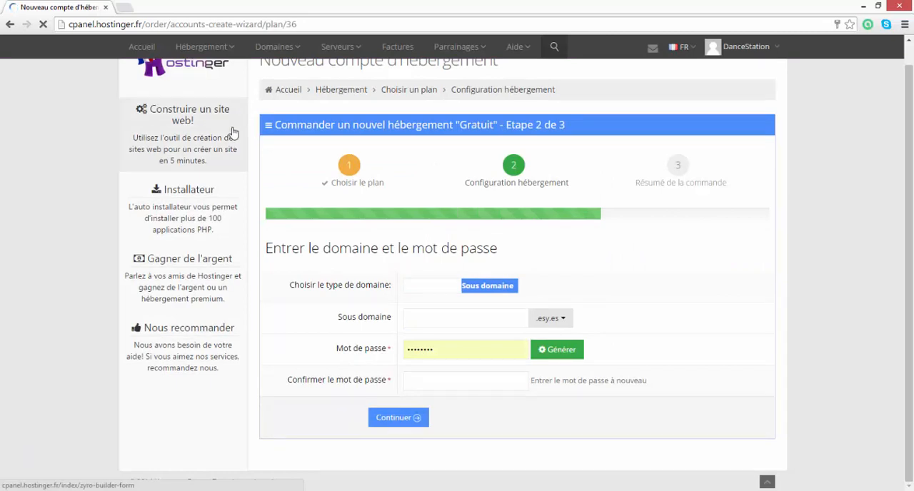
mouse_move(277, 59)
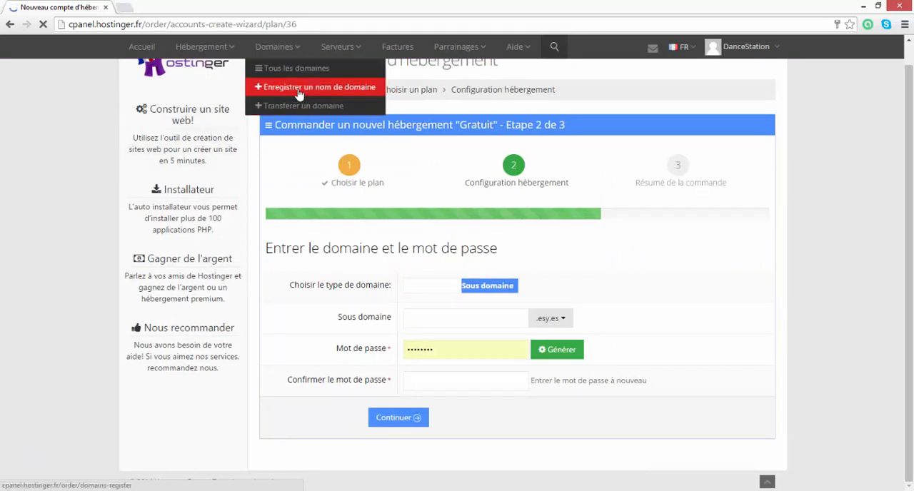
left_click(482, 289)
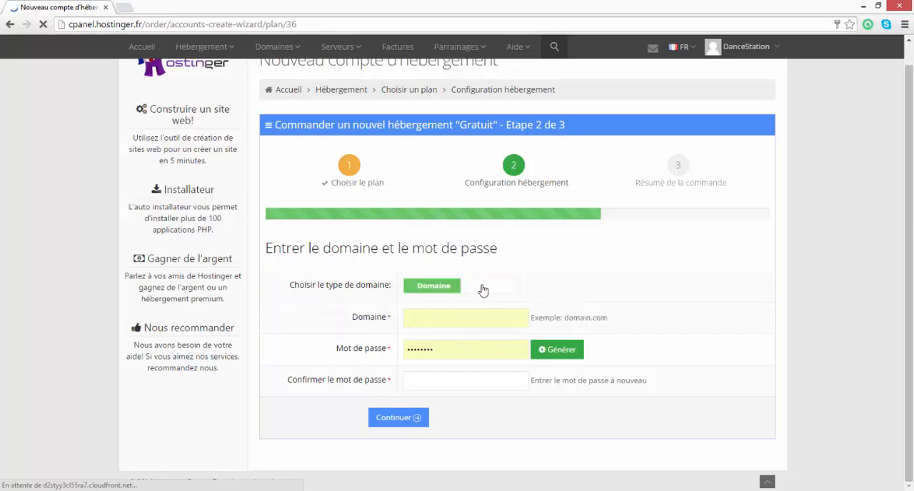
left_click(443, 288)
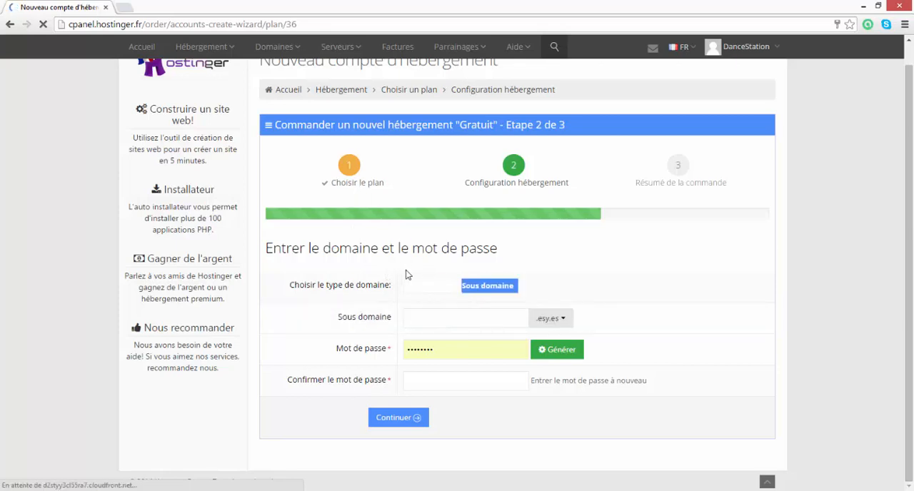
- Choose the .url.ph extension and set the subdomain to the owner's first name followed by "-dev"
left_click(544, 322)
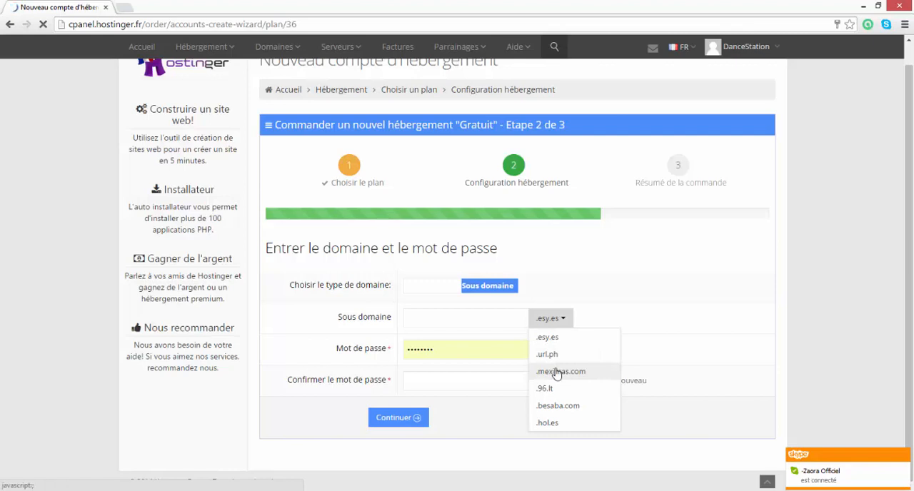
left_click(549, 354)
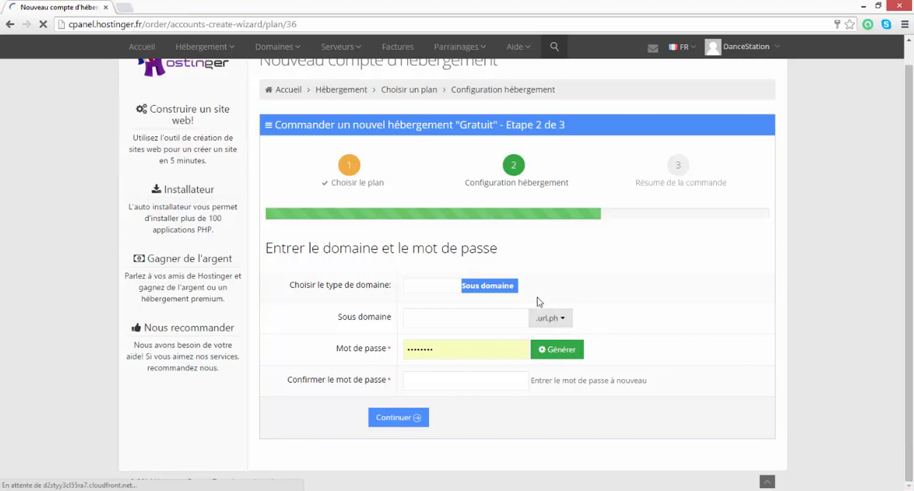
left_click(418, 318)
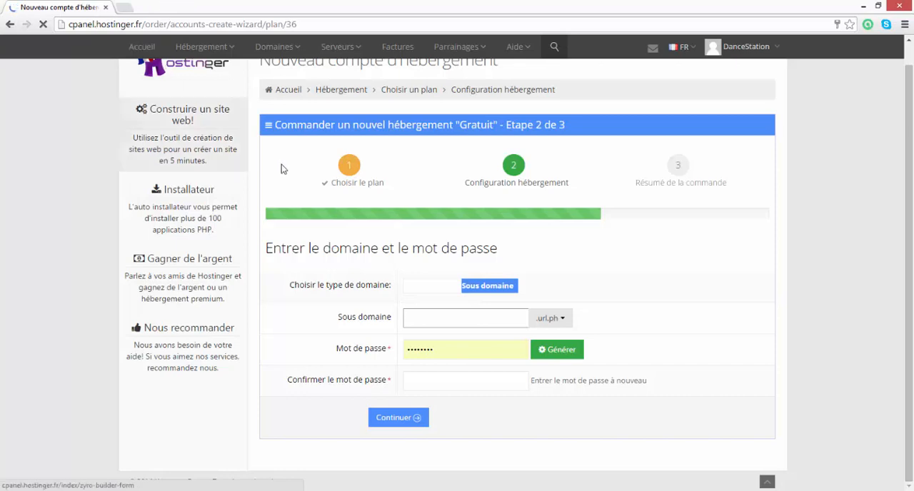
left_click(530, 319)
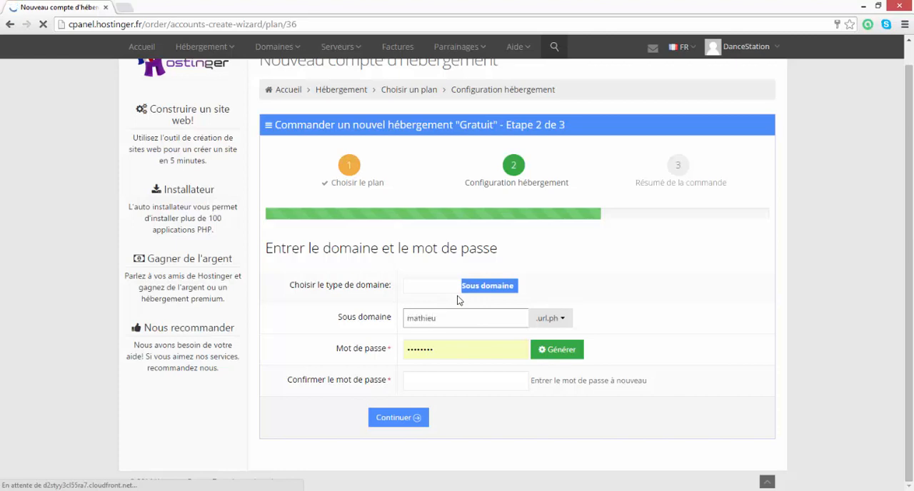
type("-dev")
- Generate an 11-character password for the hosting account, copy it and close the password generator
left_click(424, 382)
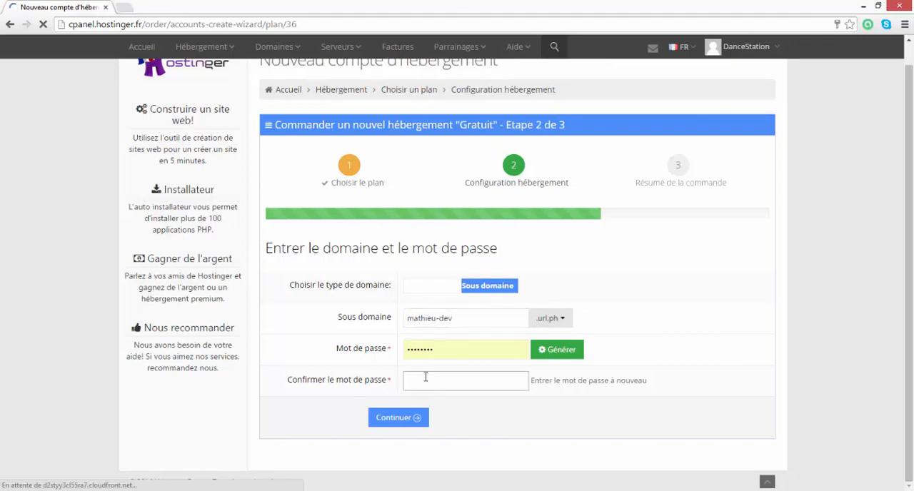
double_click(441, 349)
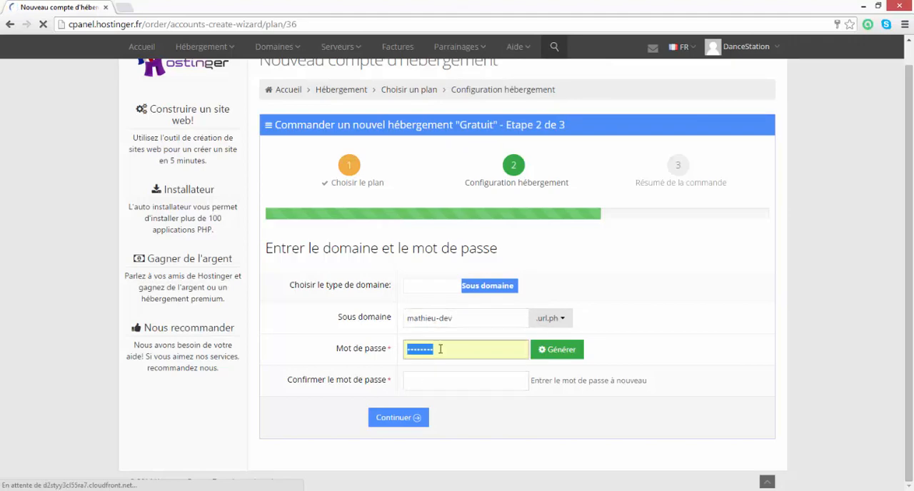
left_click(543, 349)
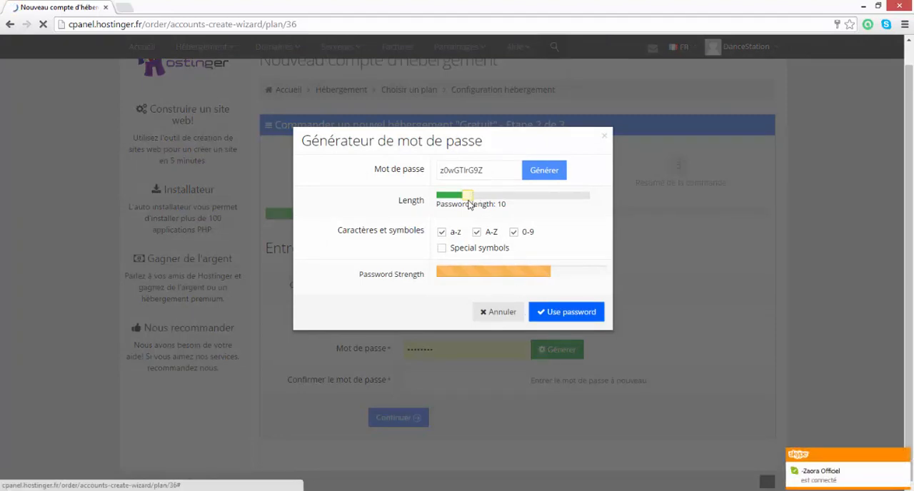
mouse_move(468, 204)
left_mouse_down()
mouse_move(604, 204)
mouse_move(422, 183)
mouse_move(434, 193)
mouse_move(481, 191)
left_mouse_up()
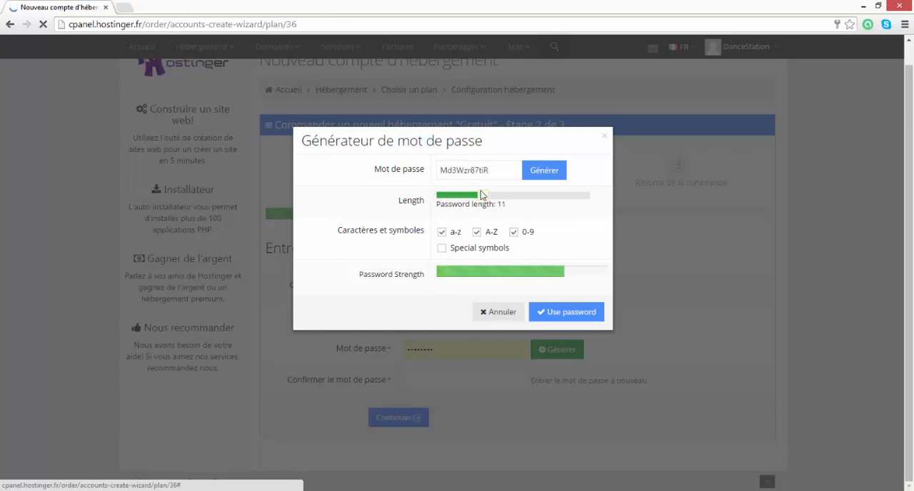
double_click(474, 169)
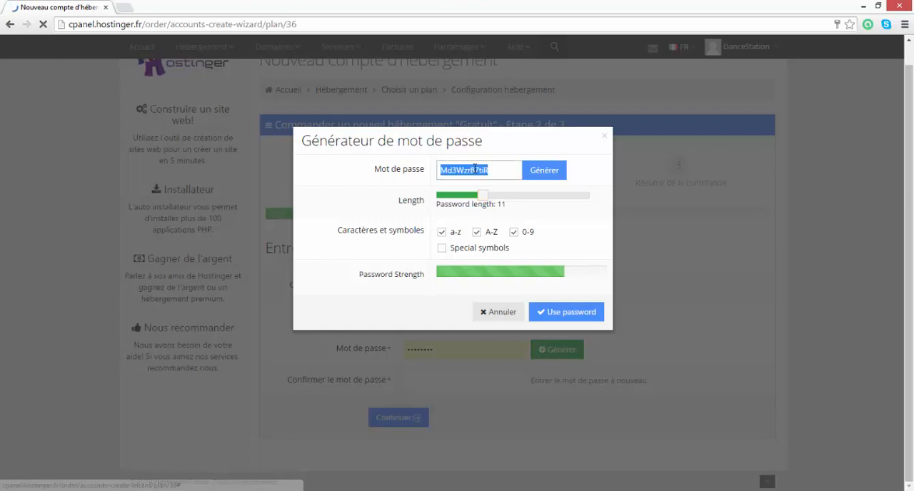
right_click(473, 169)
left_click(493, 222)
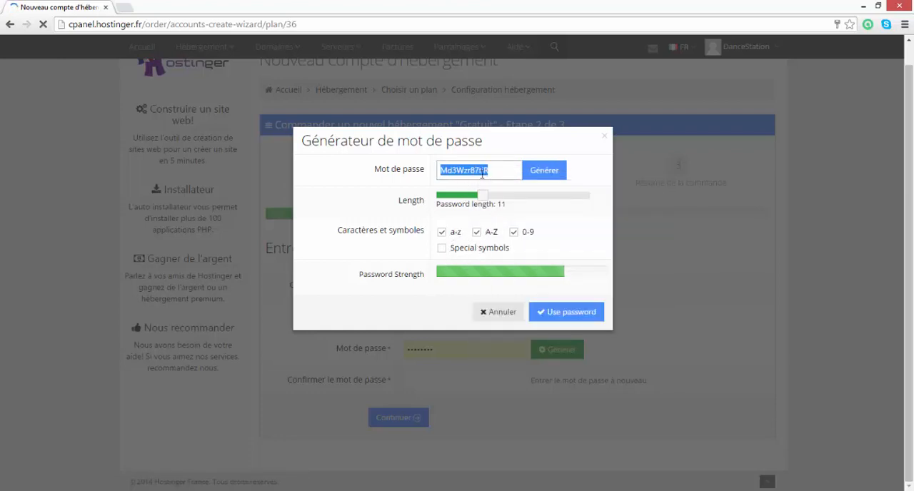
left_click(604, 135)
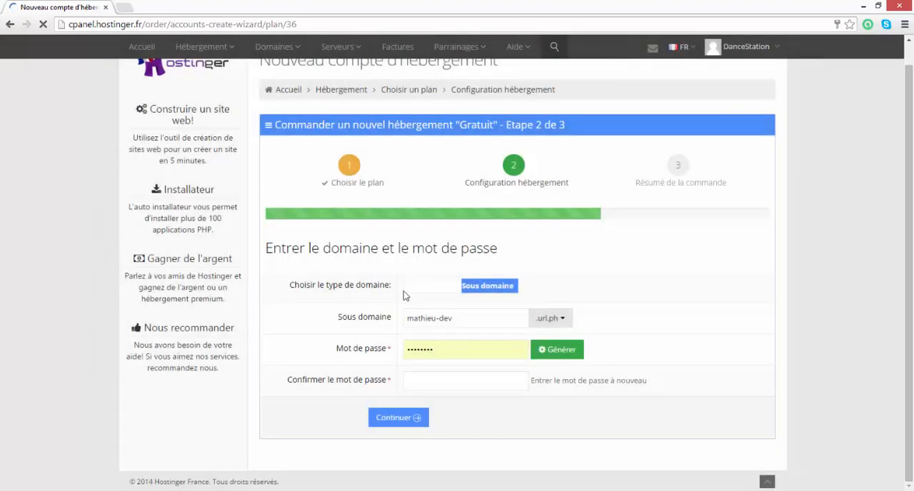
- Enter the generated password as the hosting account's password and confirmation, and continue to the order summary
double_click(429, 349)
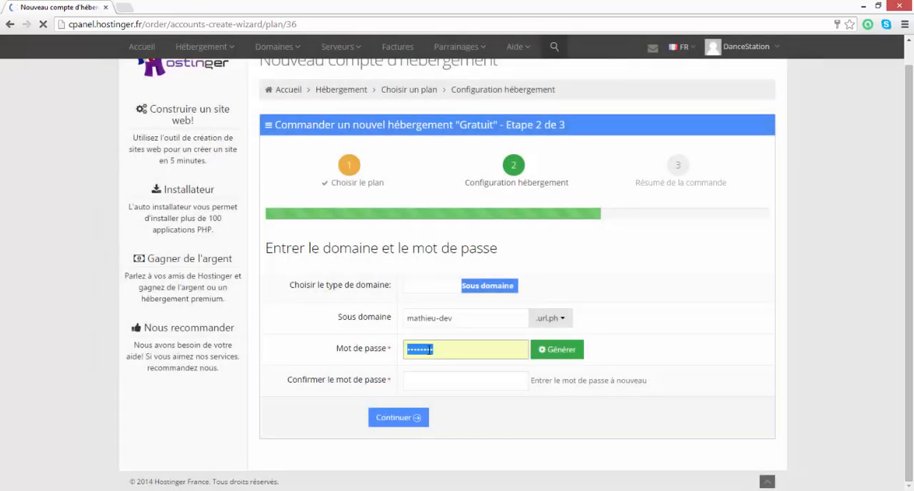
left_click(429, 349)
left_click(430, 376)
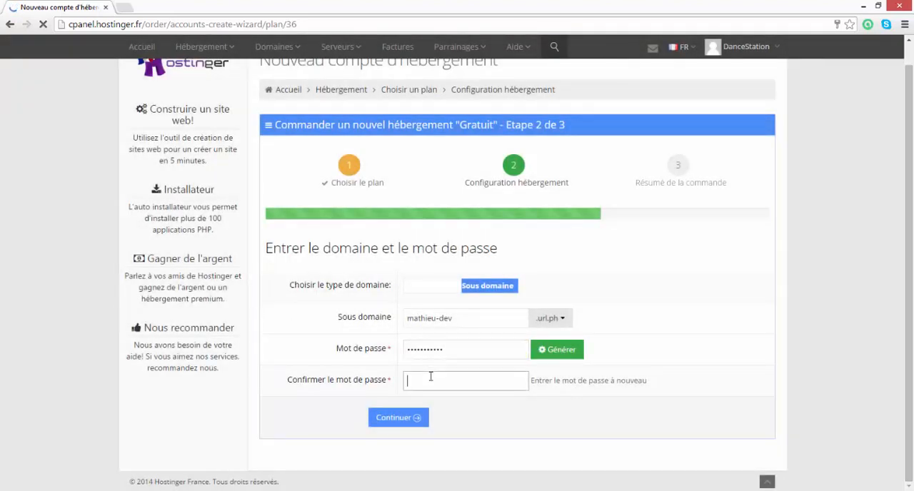
key("ctrl+v")
left_click(397, 418)
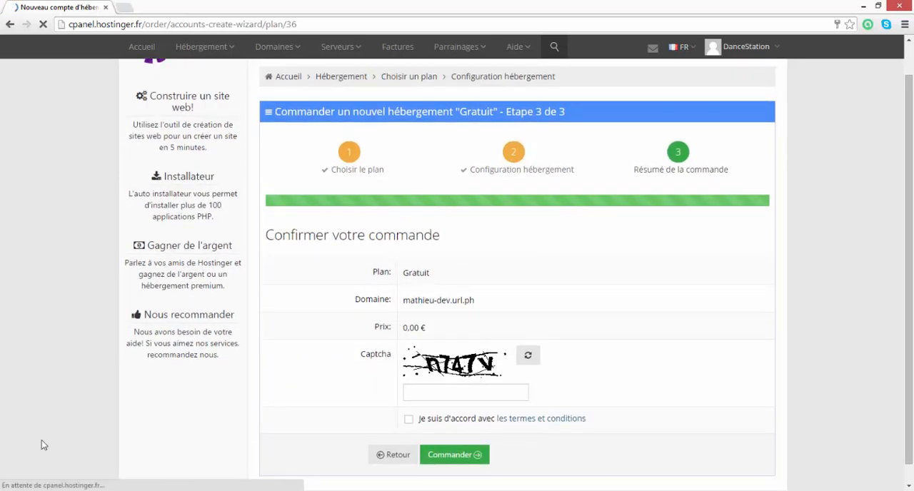
- Create a new text document on the desktop, paste the generated password into it, and return to the order page in Chrome
left_click(862, 5)
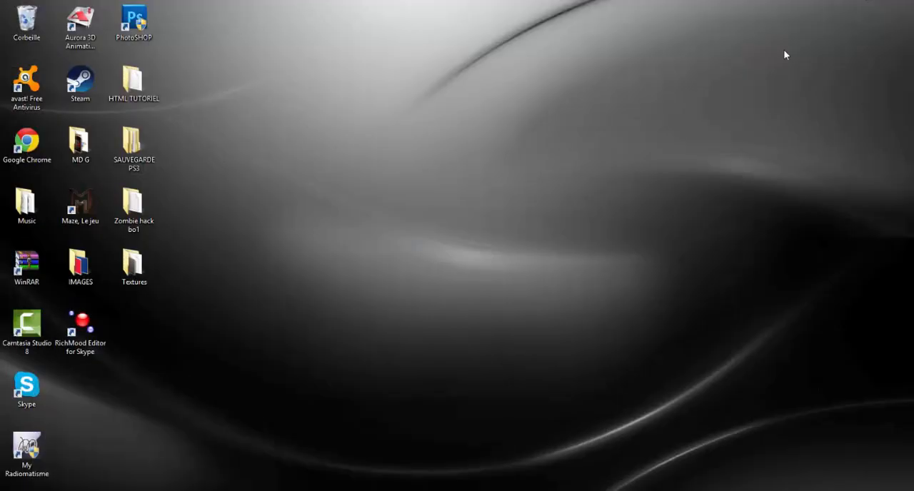
right_click(556, 162)
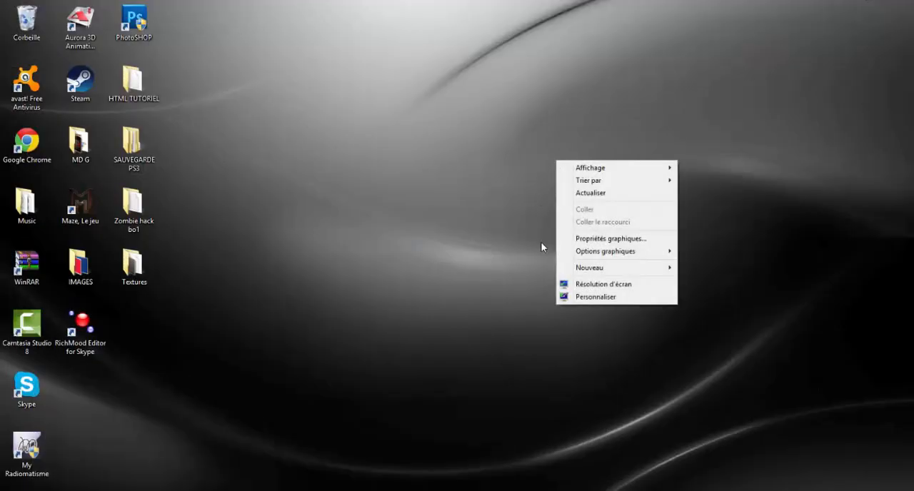
mouse_move(638, 271)
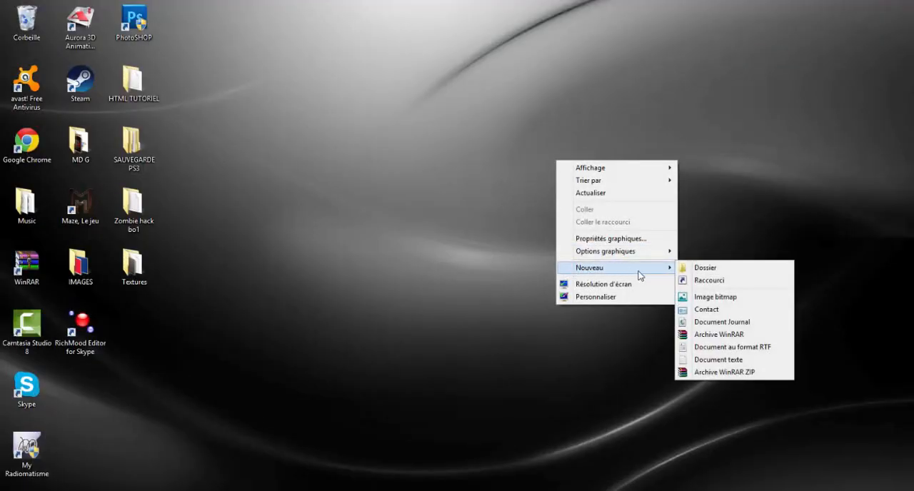
left_click(719, 359)
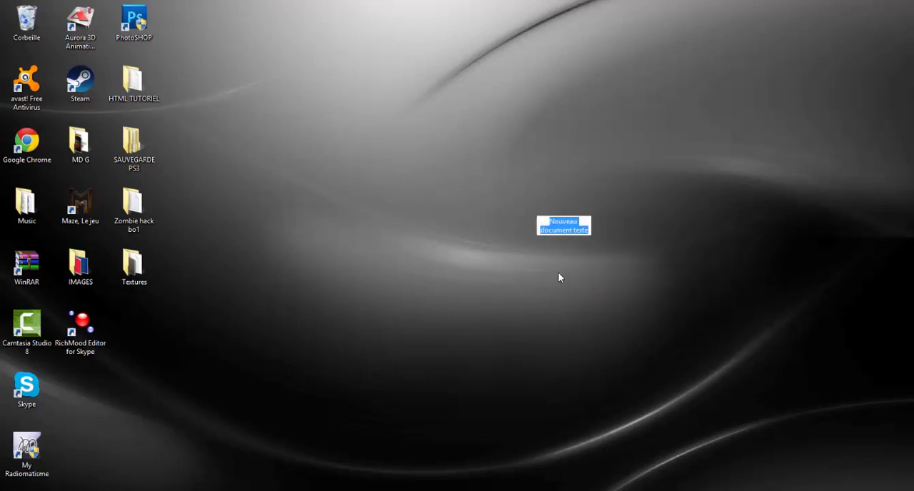
left_click(566, 208)
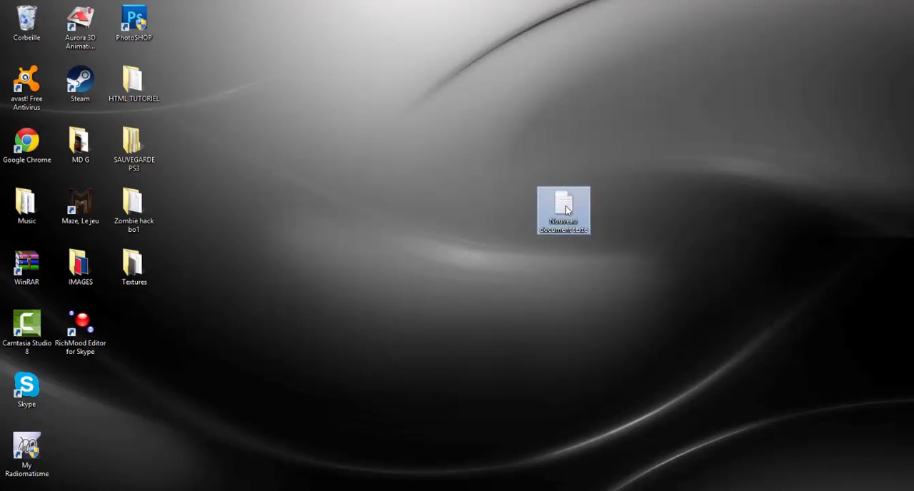
key("Return")
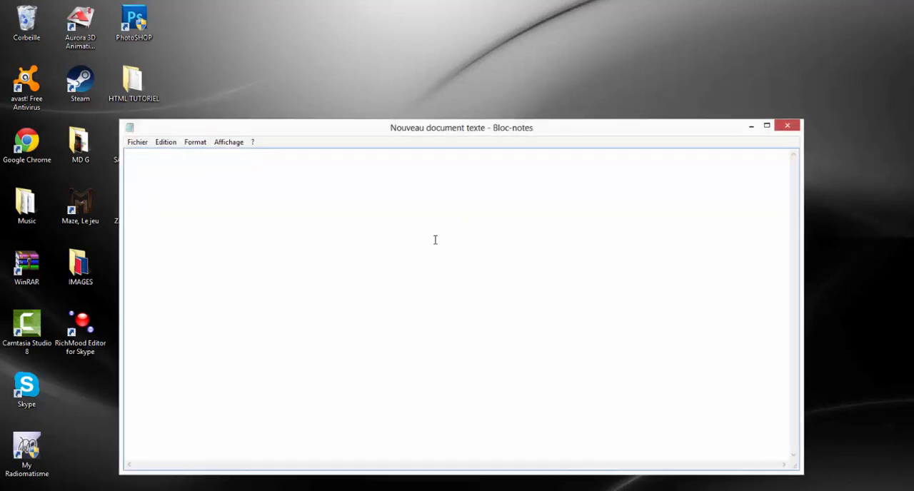
key("ctrl+v")
left_click(100, 490)
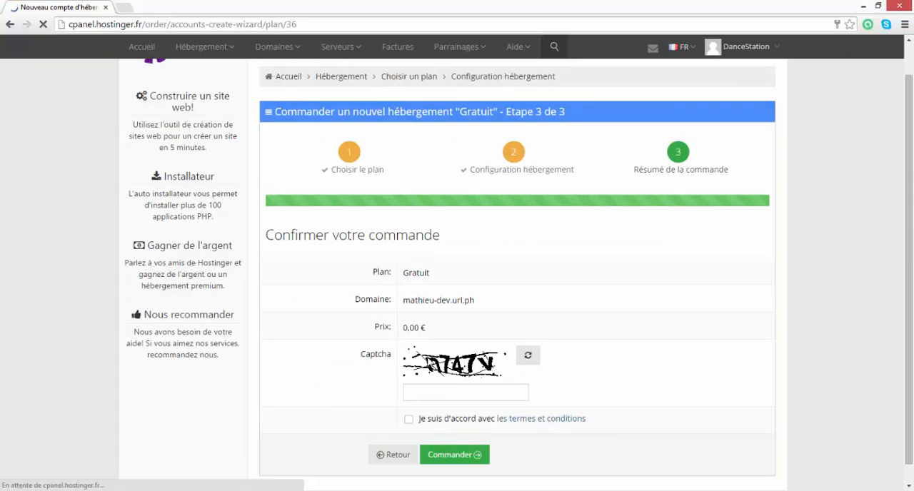
- Enter the captcha code, tick the agreement, then open the terms and conditions and accept them
left_click(441, 393)
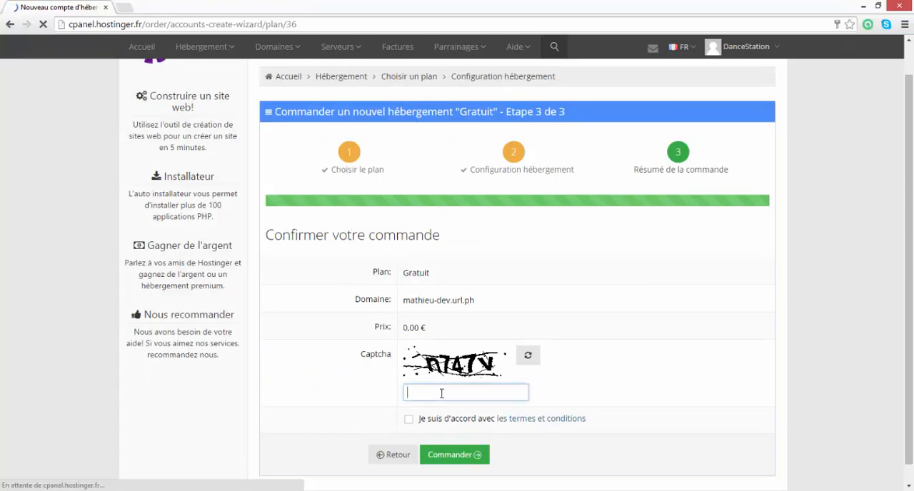
type("n747v")
left_click(410, 420)
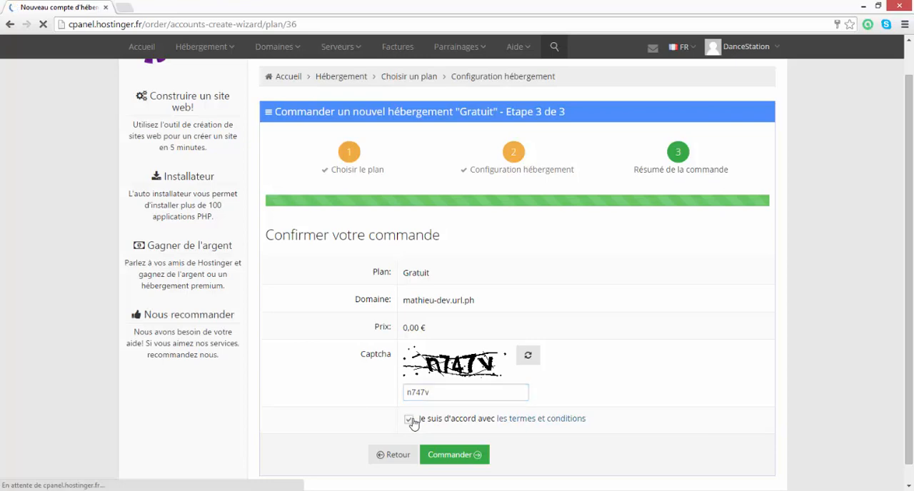
left_click(534, 421)
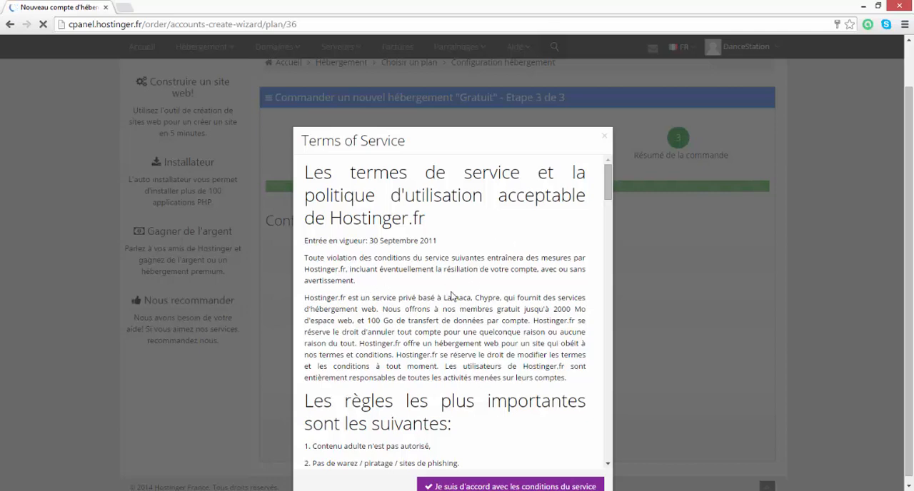
scroll(451, 296, "down", 5)
left_click(508, 486)
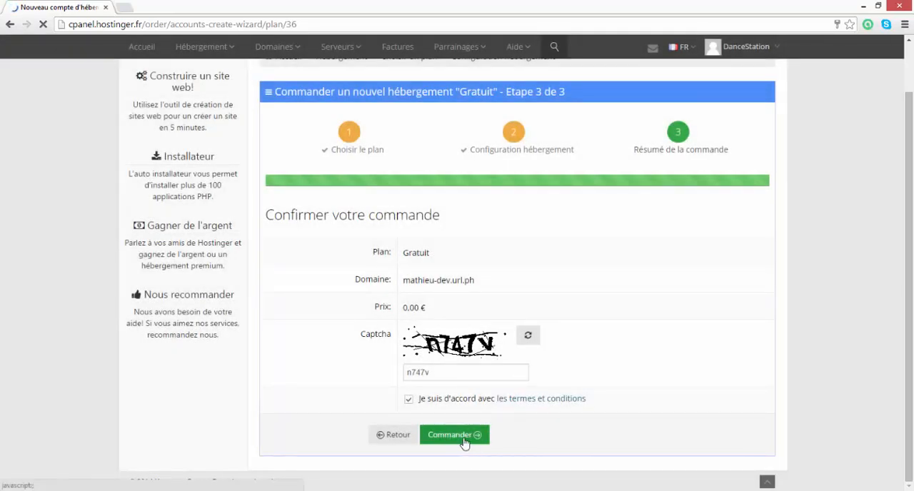
- Place the free hosting order and open the management dashboard of the newly created account
left_click(463, 441)
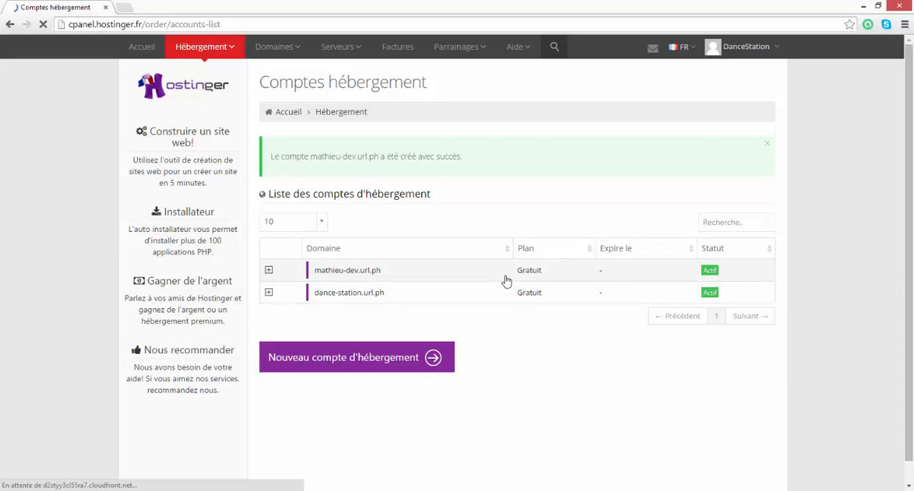
left_click(369, 281)
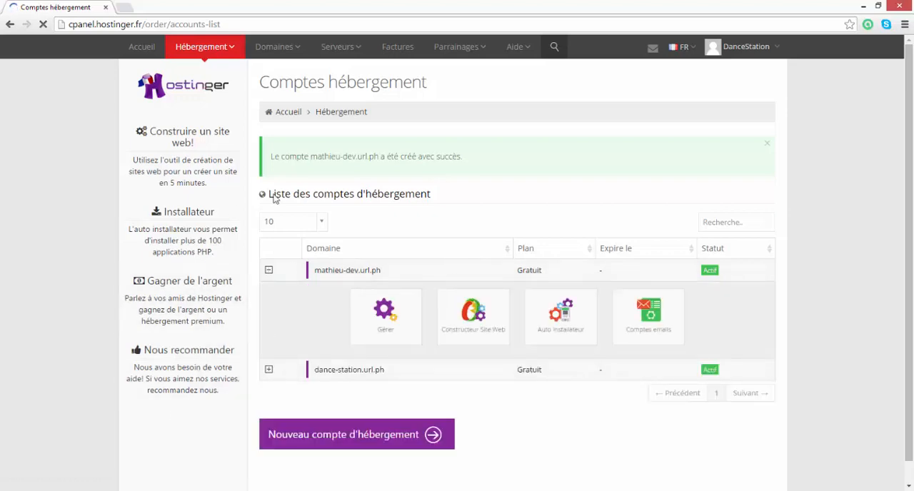
left_click(385, 318)
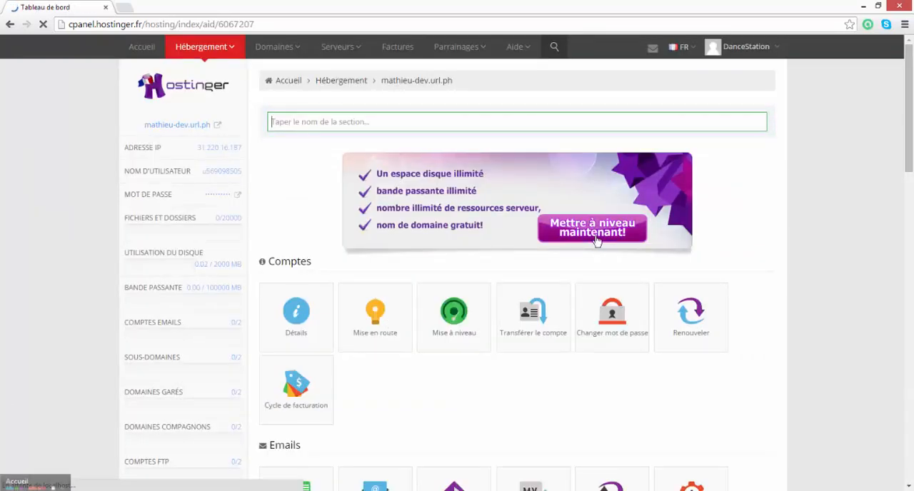
- Launch FileZilla from the Windows start screen, maximize its window, and switch back to the hosting dashboard in Chrome
left_click(3, 489)
scroll(705, 153, "down", 5)
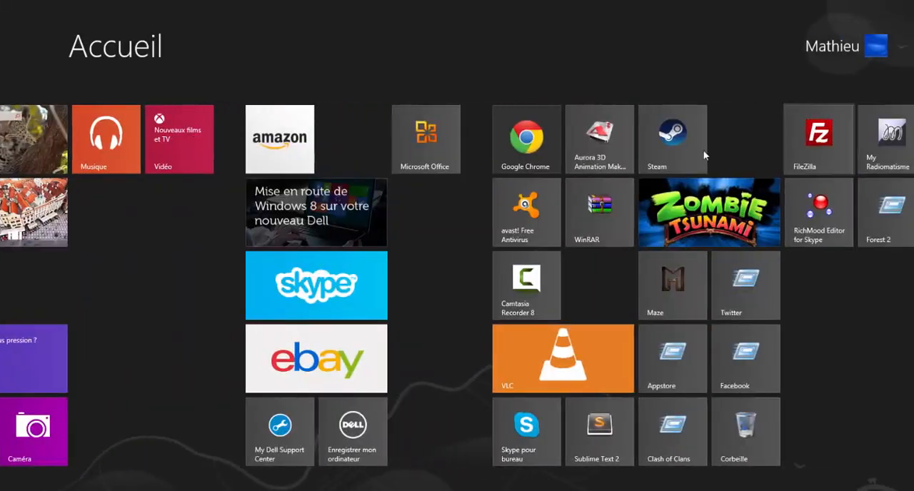
left_click(816, 146)
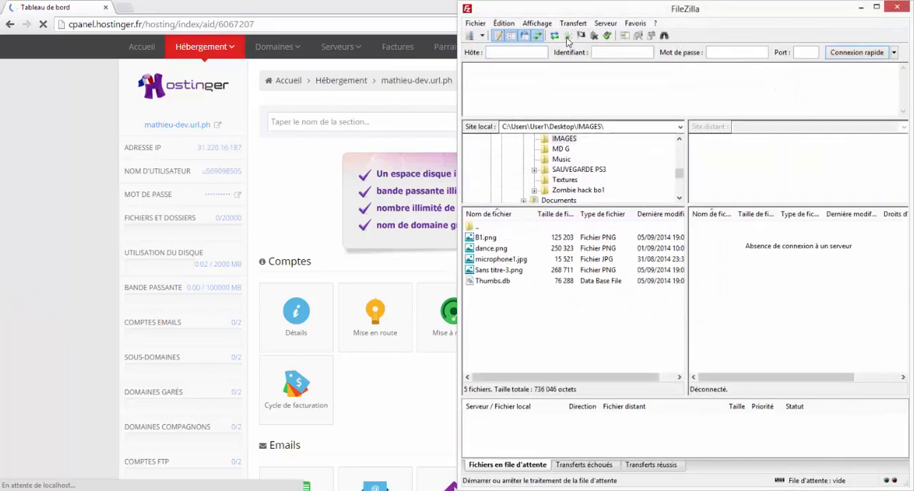
left_click(877, 7)
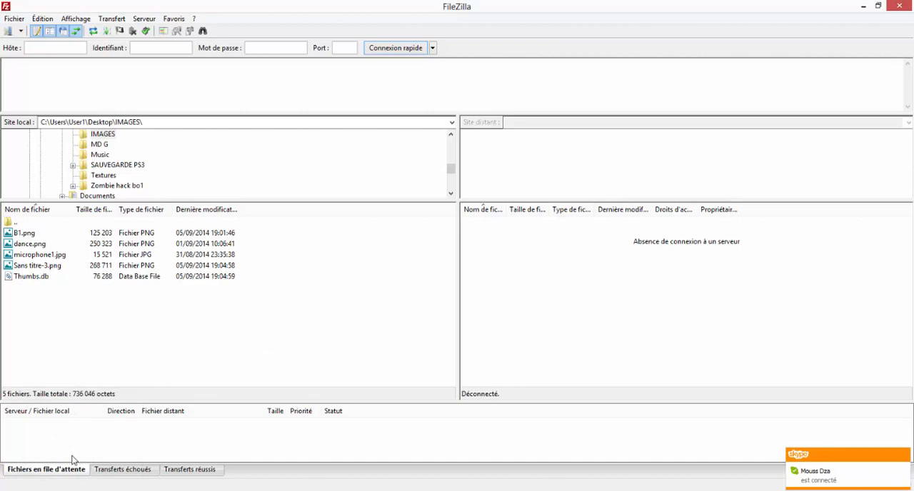
left_click(57, 488)
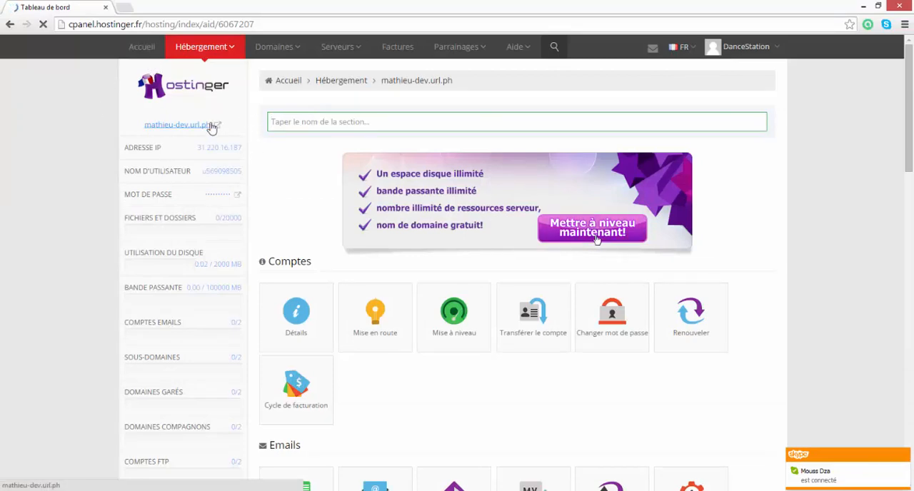
scroll(321, 250, "down", 7)
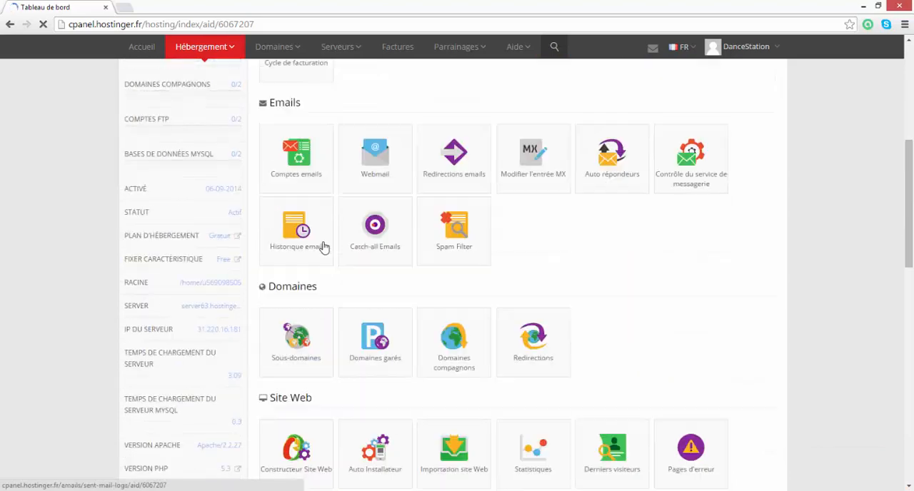
scroll(323, 250, "up", 8)
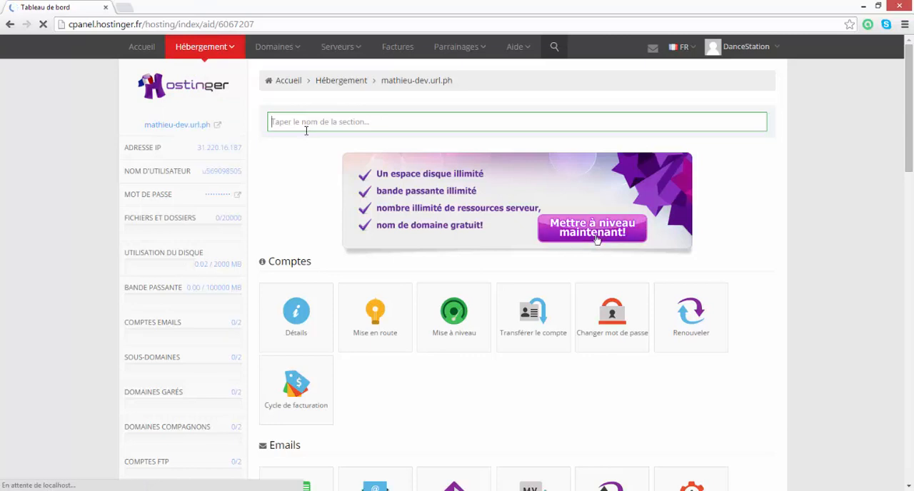
type("FTP")
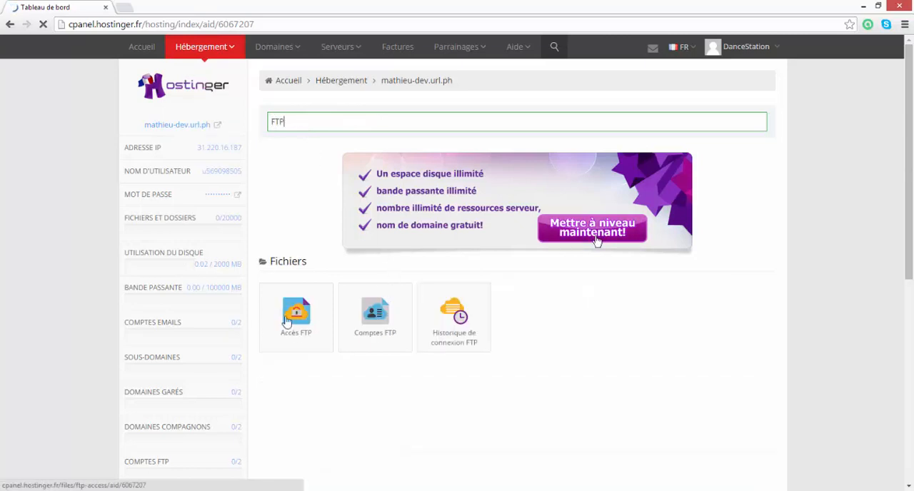
key("BackSpace")
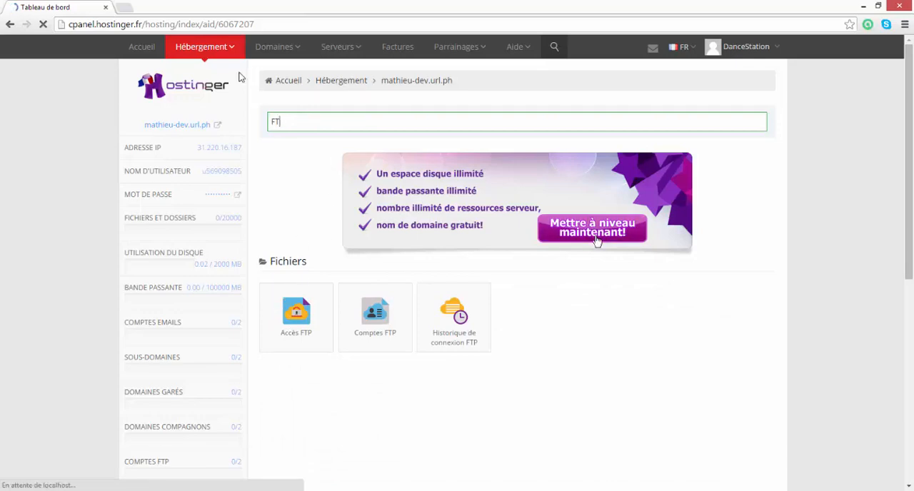
key("BackSpace")
key("BackSpace")
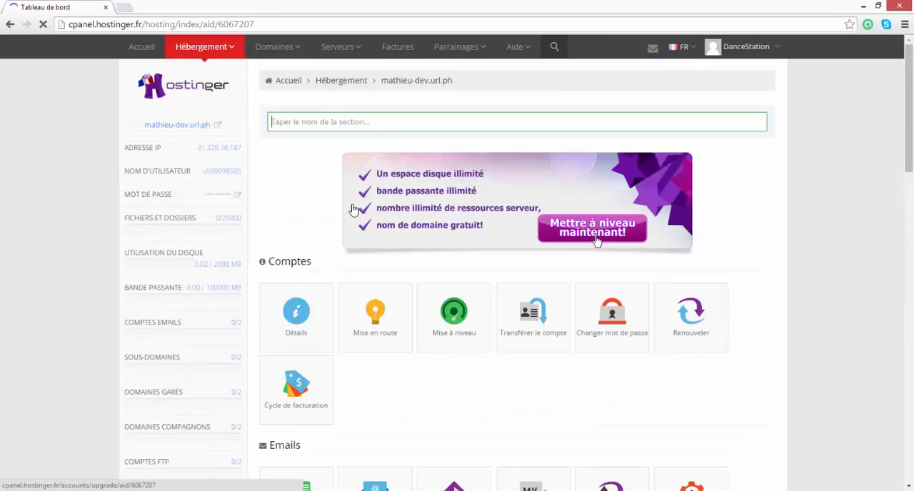
- Filter the dashboard sections by "ftp" and open the Accès FTP page
type("ft")
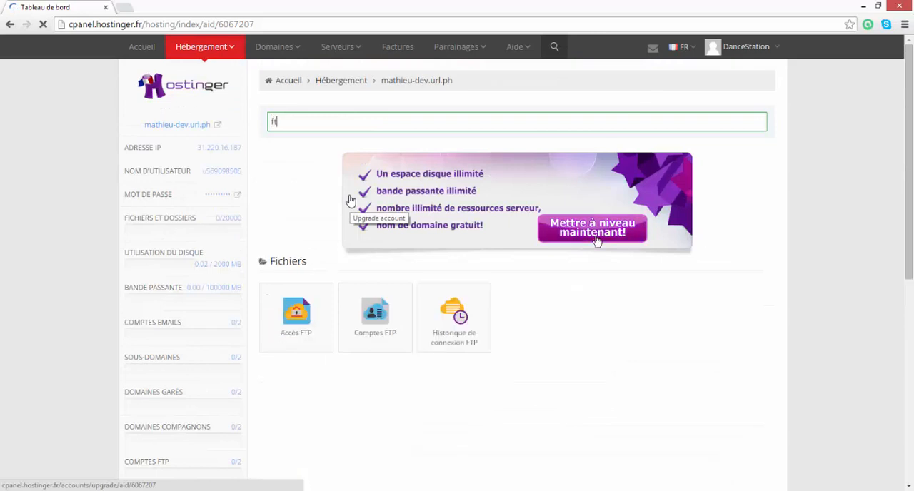
type("p")
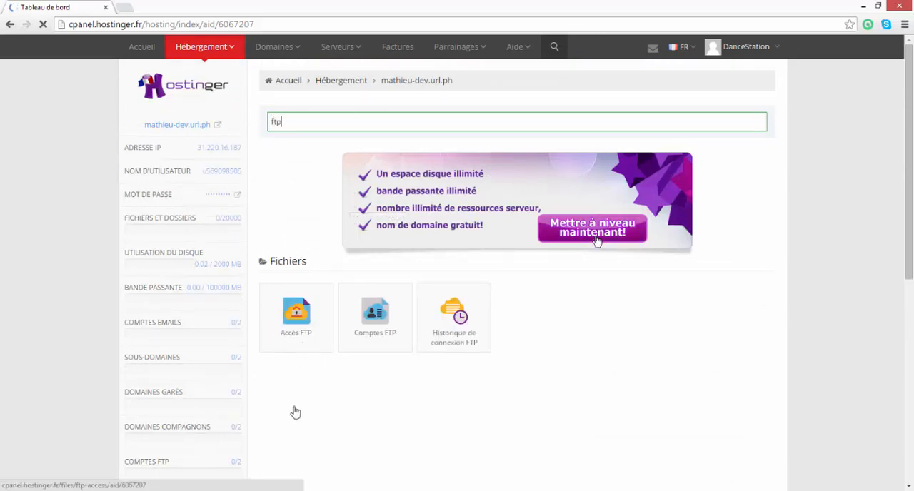
left_click(303, 329)
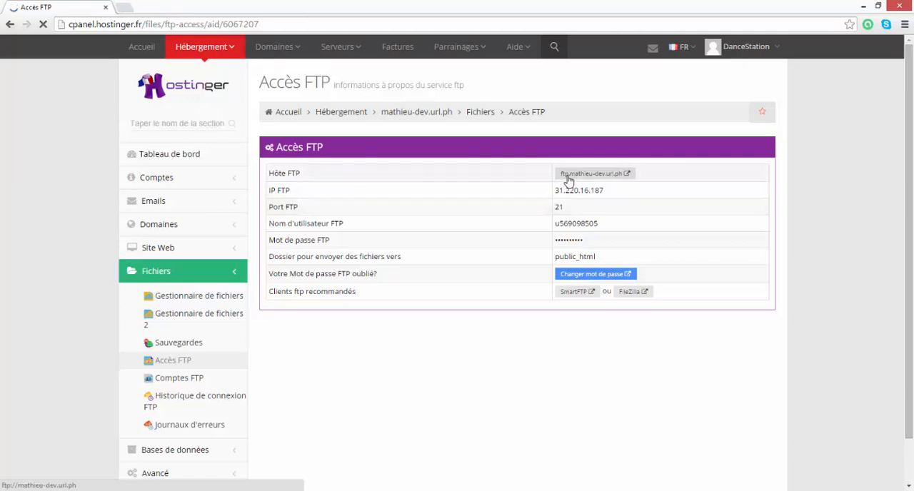
- Copy the FTP host link from the Accès FTP page and paste it as the host (Hôte) in FileZilla
right_click(567, 177)
left_click(616, 236)
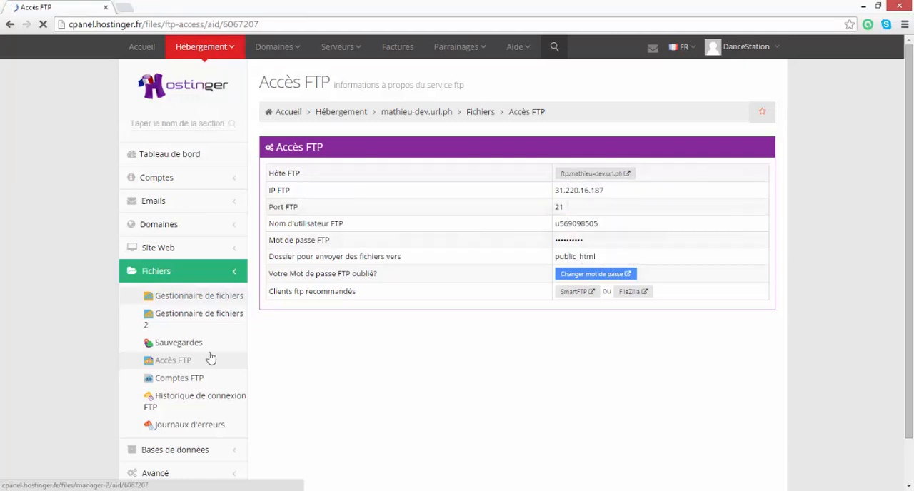
left_click(244, 490)
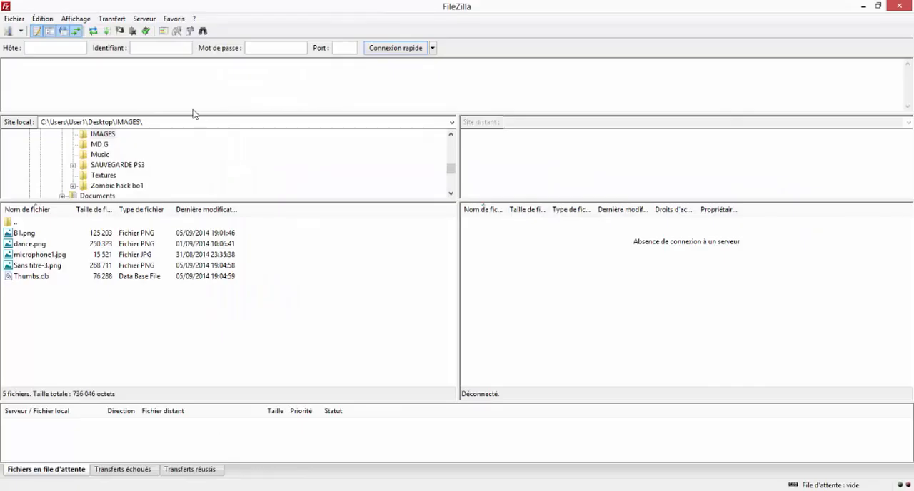
left_click(59, 49)
key("ctrl+v")
- Copy the FTP username from the Accès FTP page in Chrome and paste it as the Identifiant in FileZilla
left_click(87, 490)
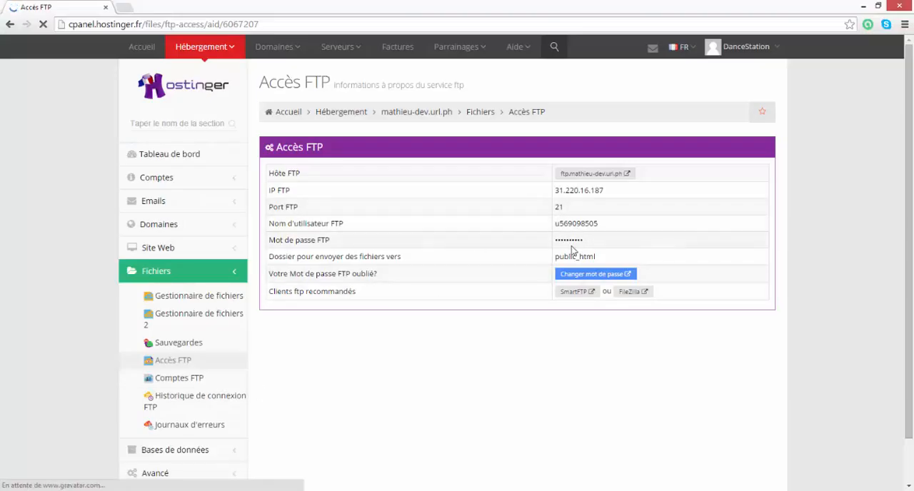
double_click(559, 226)
key("ctrl+c")
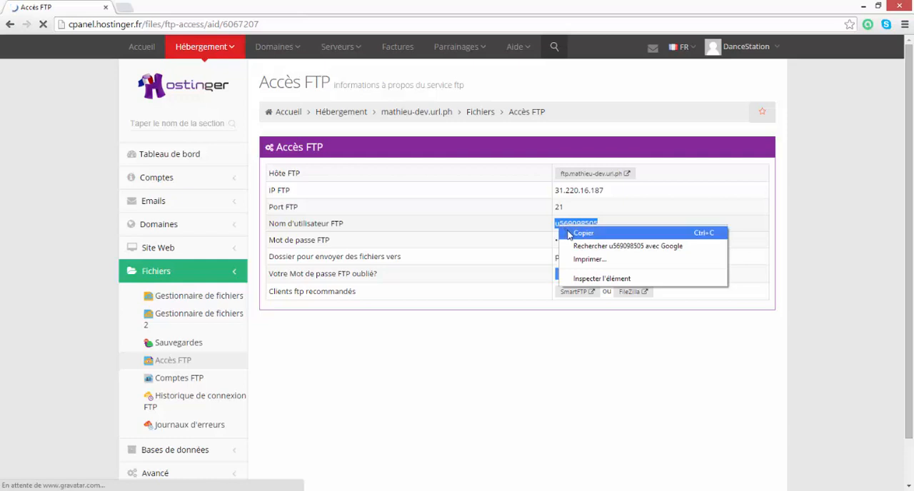
left_click(581, 232)
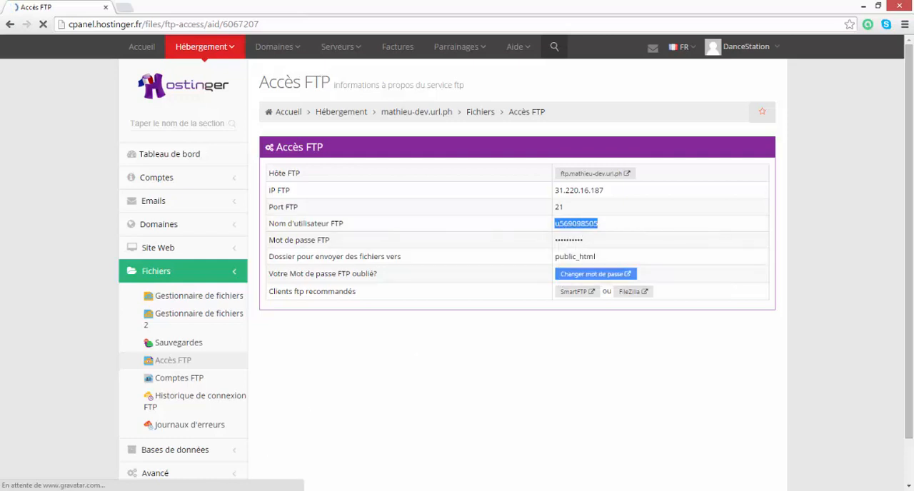
left_click(207, 490)
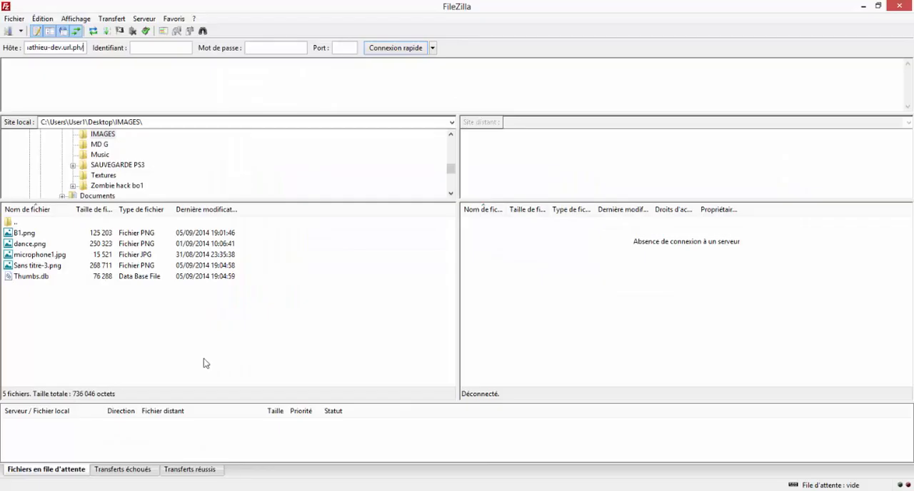
right_click(147, 47)
left_click(163, 93)
- Copy the FTP password from the Notepad document and paste it as the Mot de passe in FileZilla
key("alt+Tab")
double_click(175, 157)
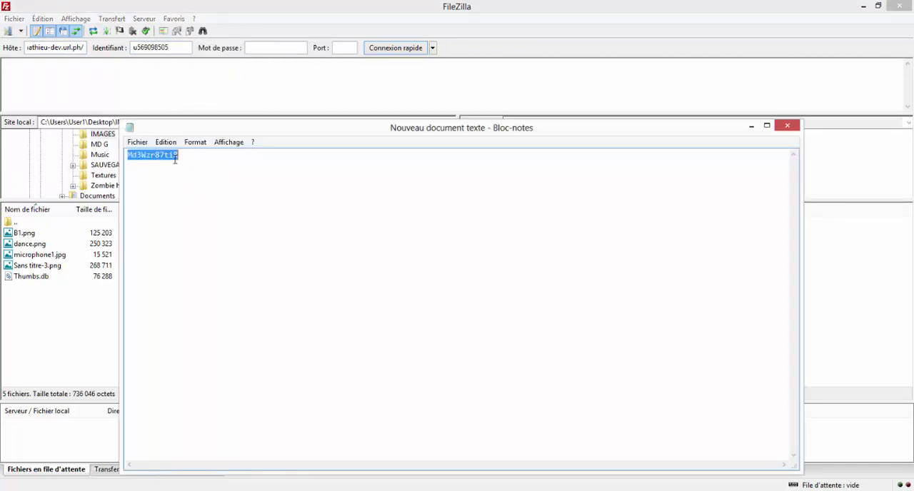
right_click(175, 160)
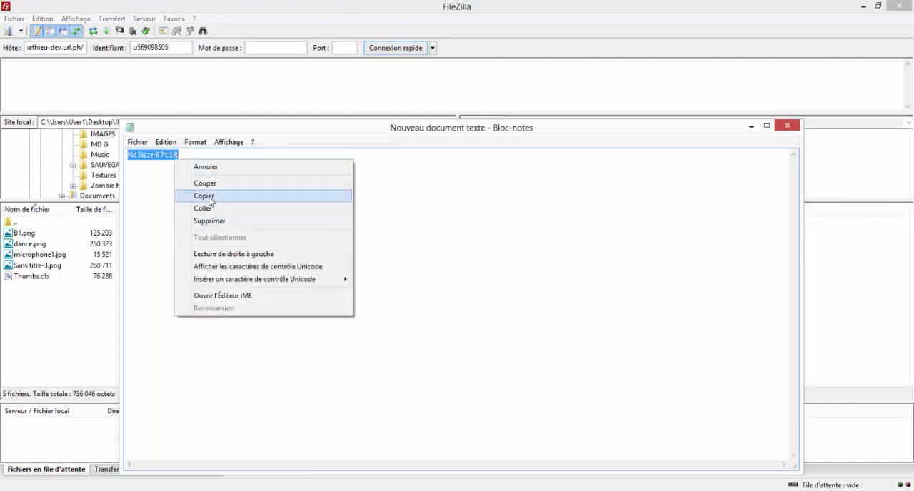
left_click(210, 197)
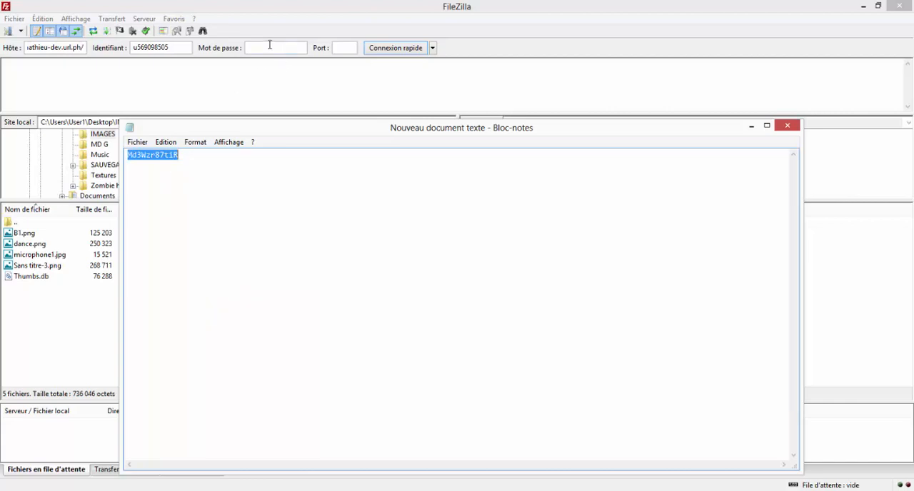
left_click(270, 47)
key("ctrl+v")
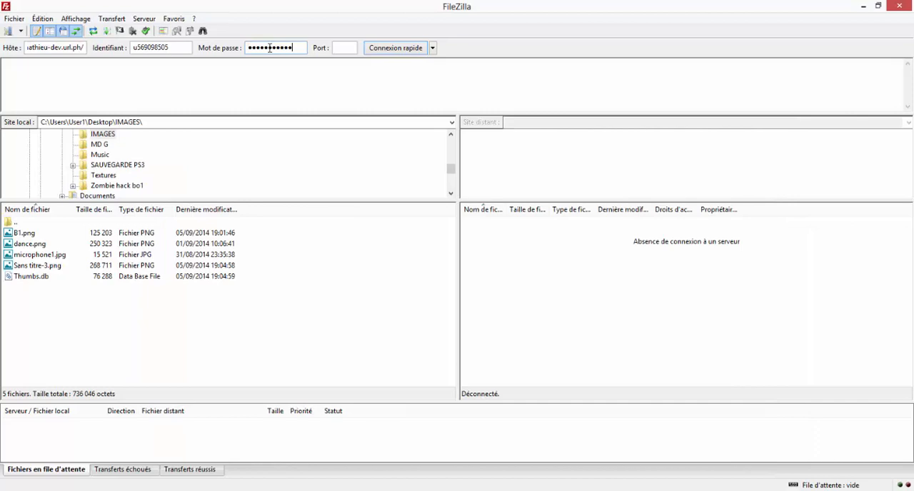
- Look up the FTP port on the Accès FTP page, then connect in FileZilla on port 21 and check the quick-connection history
left_click(93, 490)
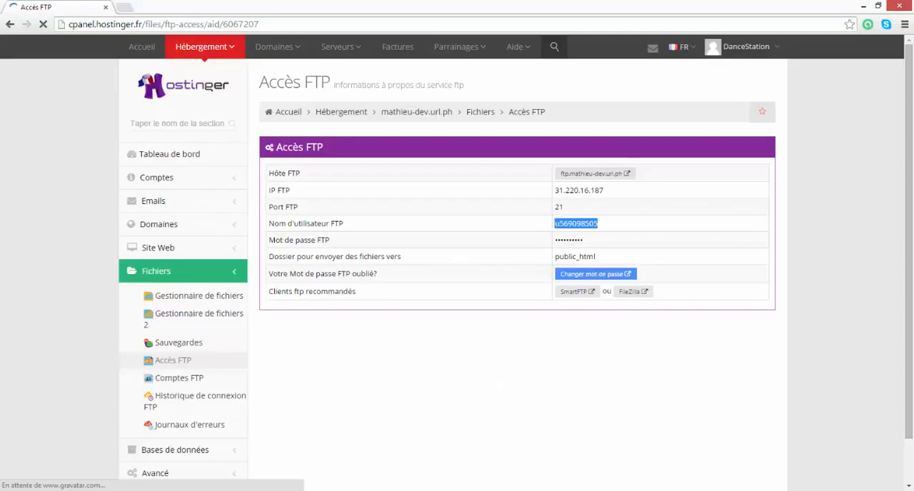
left_click(484, 226)
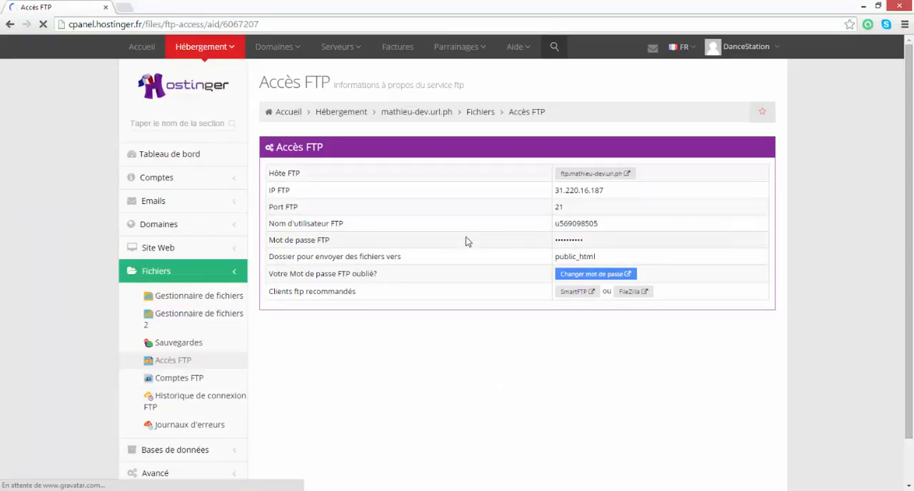
left_click(247, 490)
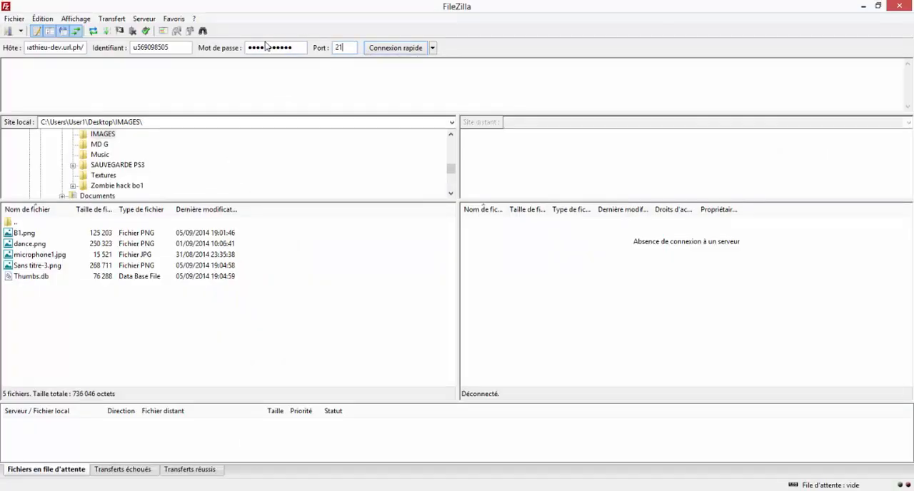
key("Return")
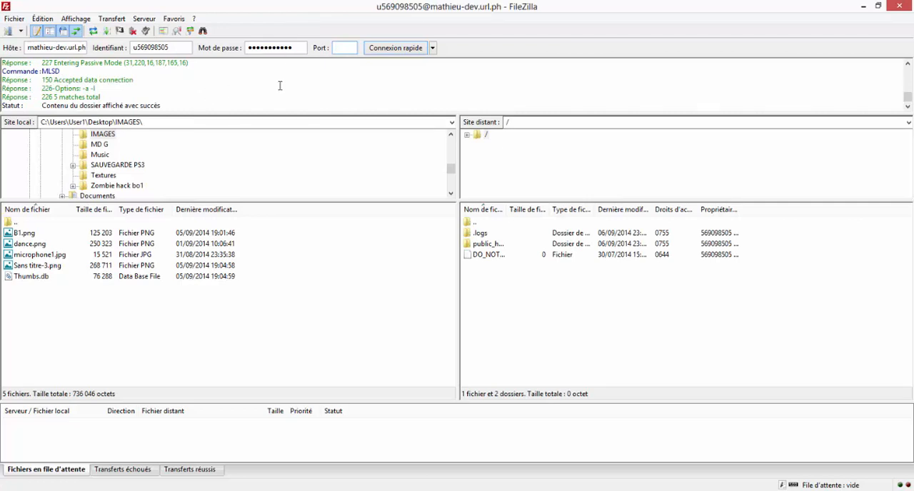
left_click(432, 48)
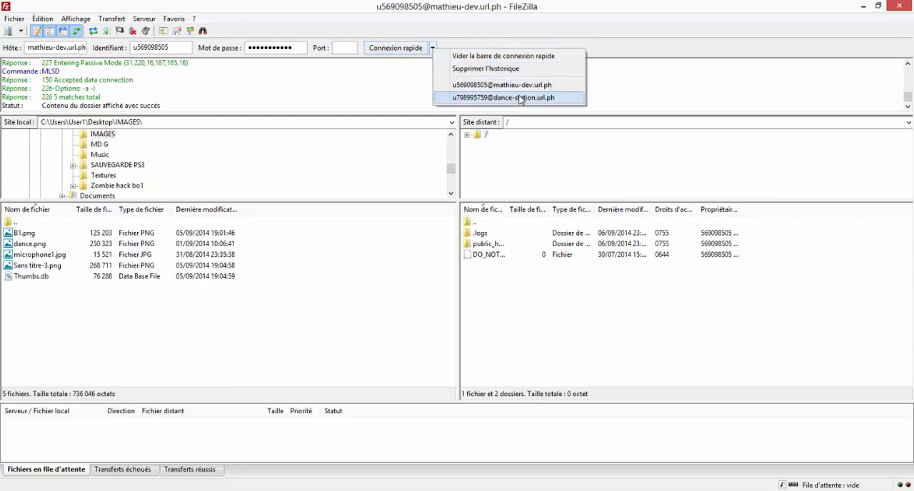
left_click(511, 164)
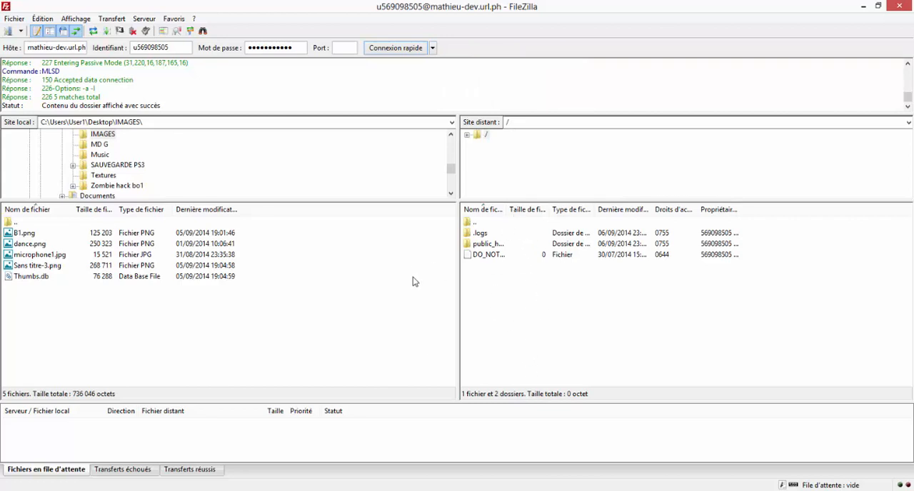
- Open the remote public_html folder and delete its .htaccess and default.php files
left_click(479, 246)
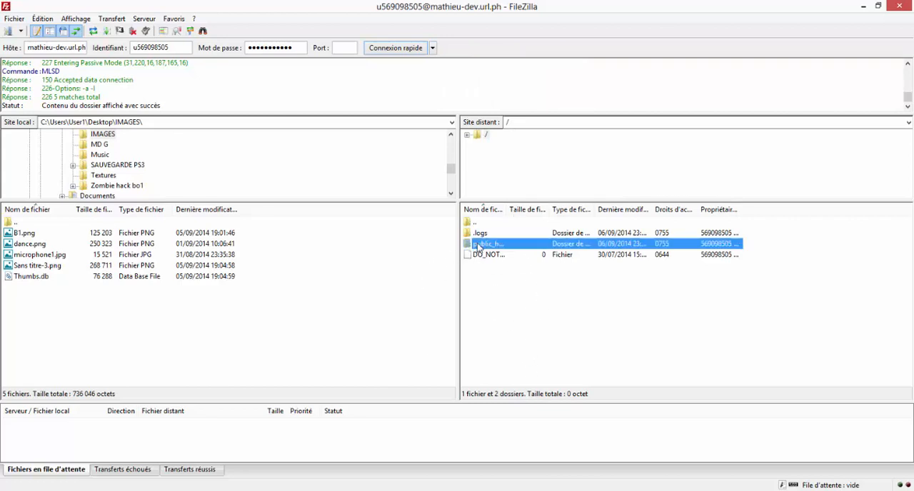
double_click(479, 245)
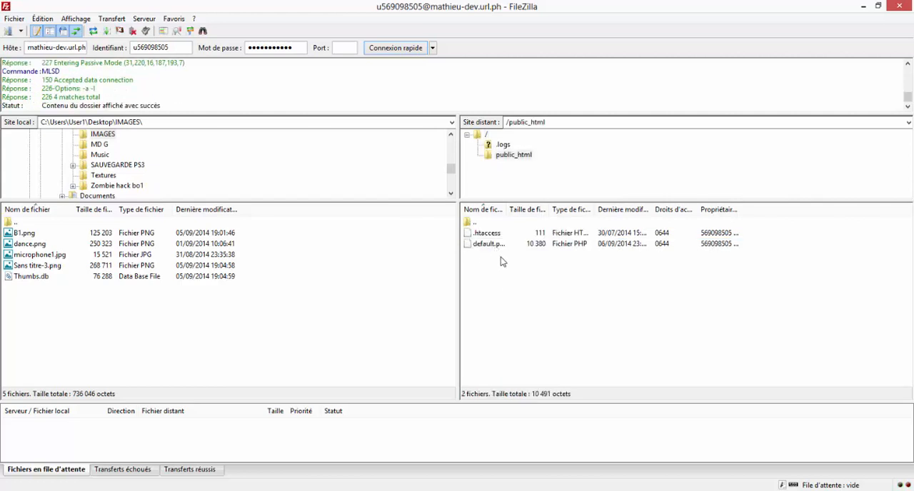
left_click_drag(502, 250, 501, 234)
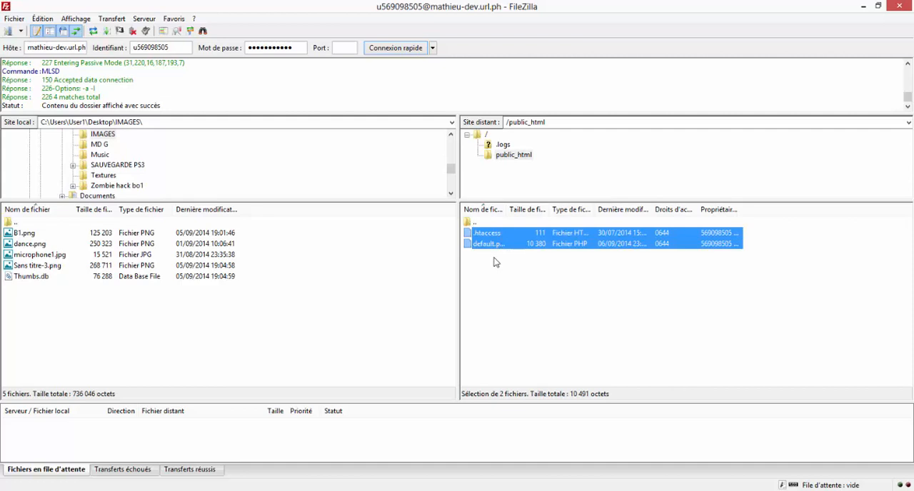
key("Delete")
left_click(475, 290)
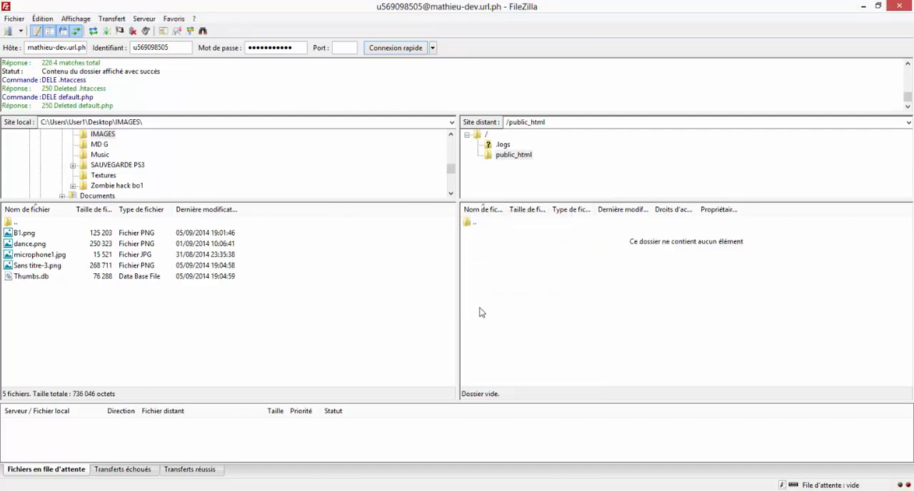
- Switch to Chrome and try to load the new site's .url.ph address in a new tab
key("alt+Tab")
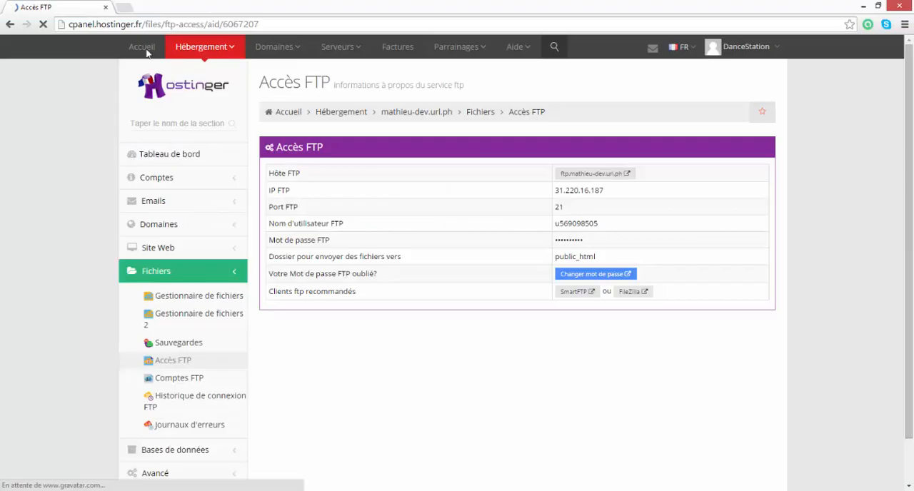
left_click(129, 9)
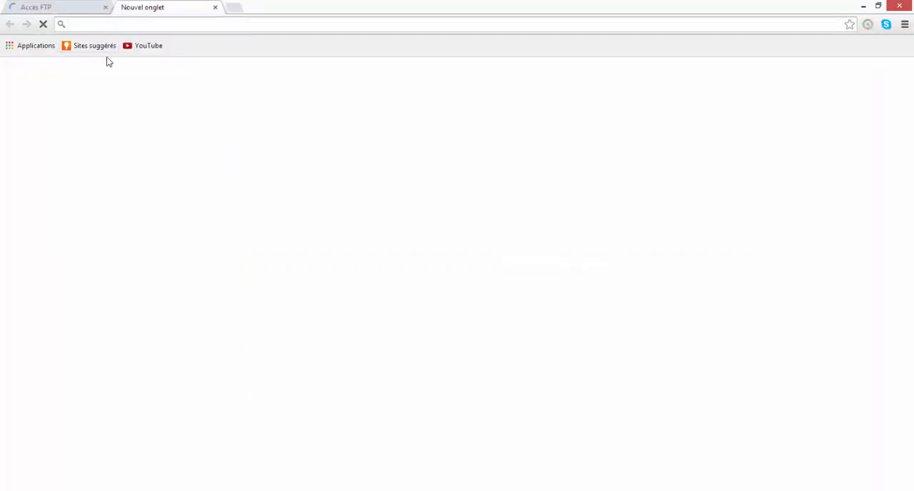
type("m")
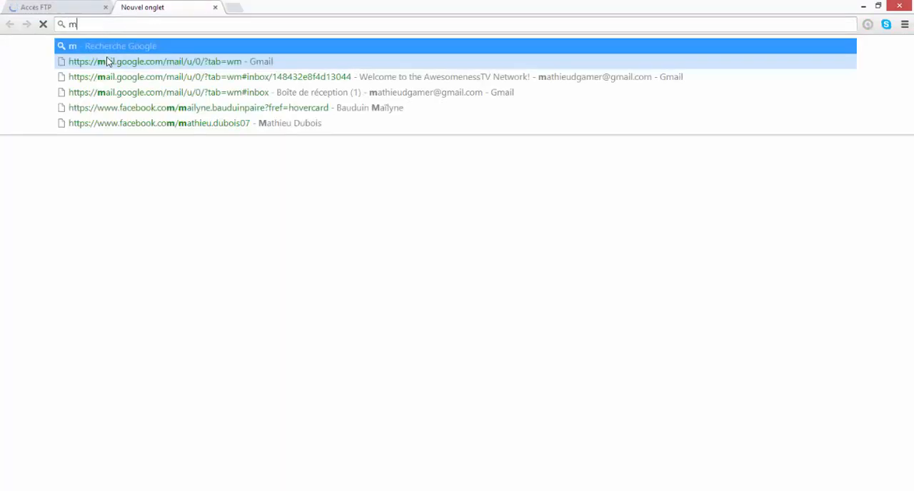
type("athieu")
key("BackSpace")
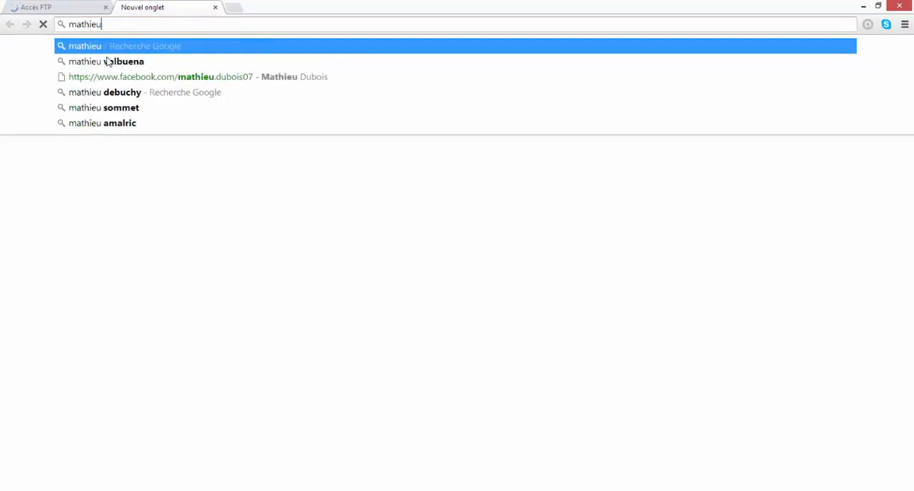
type("-dev")
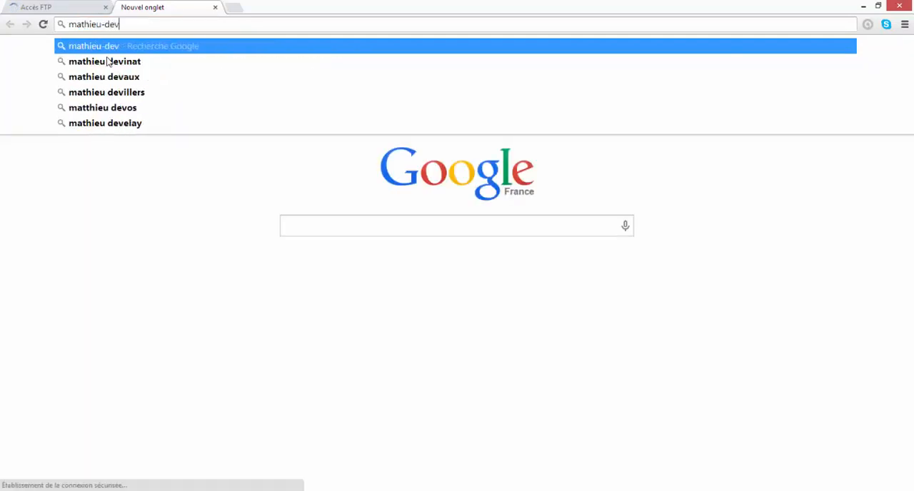
type(".url")
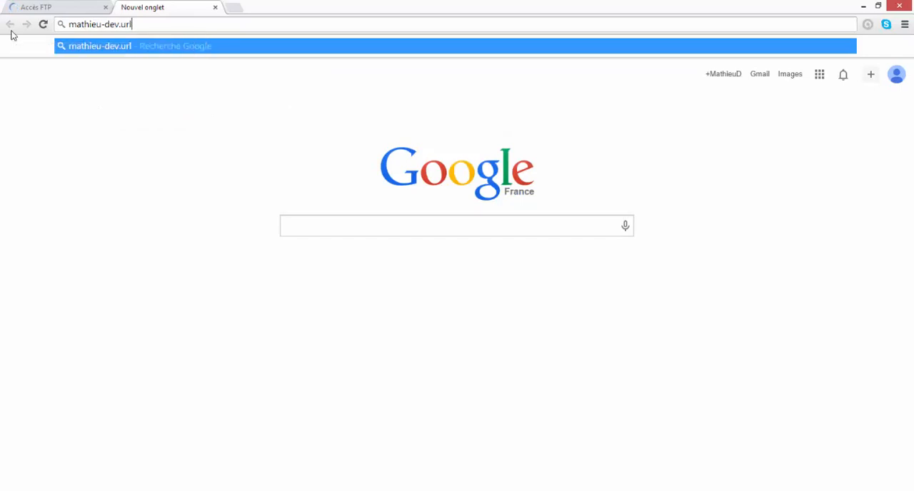
type("ph")
key("Return")
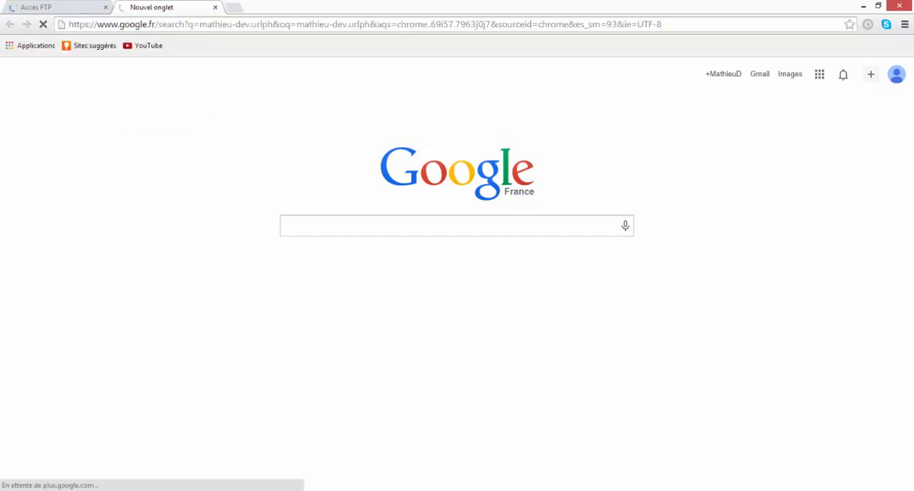
left_click(163, 26)
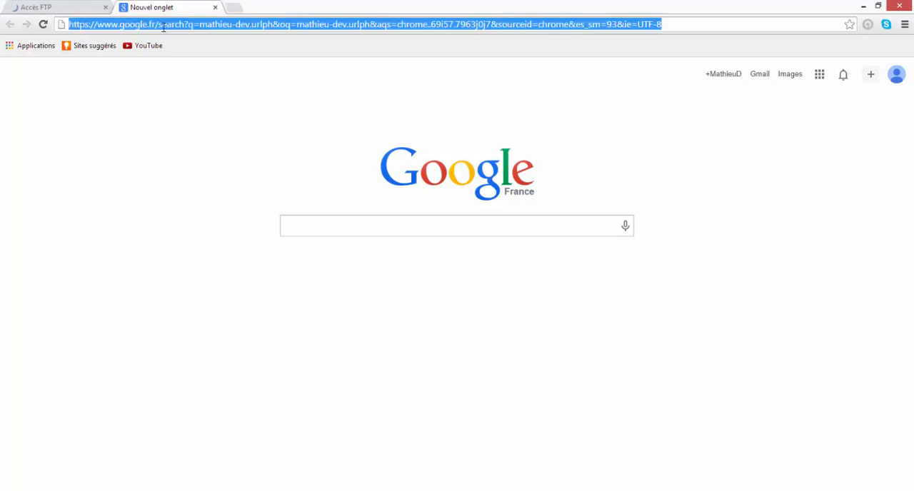
- Open the FTP host link from the Accès FTP page in a new tab and load its address without the ftp:// prefix
left_click(76, 6)
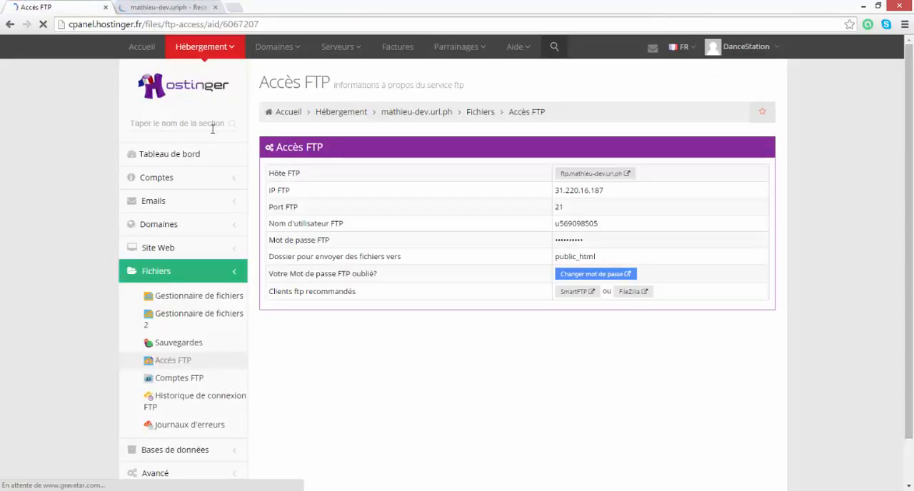
right_click(593, 174)
left_click(648, 234)
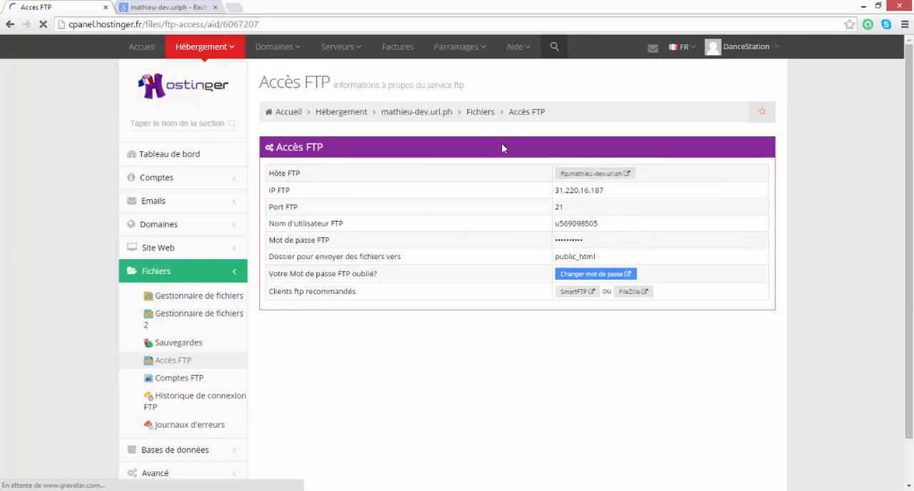
right_click(565, 178)
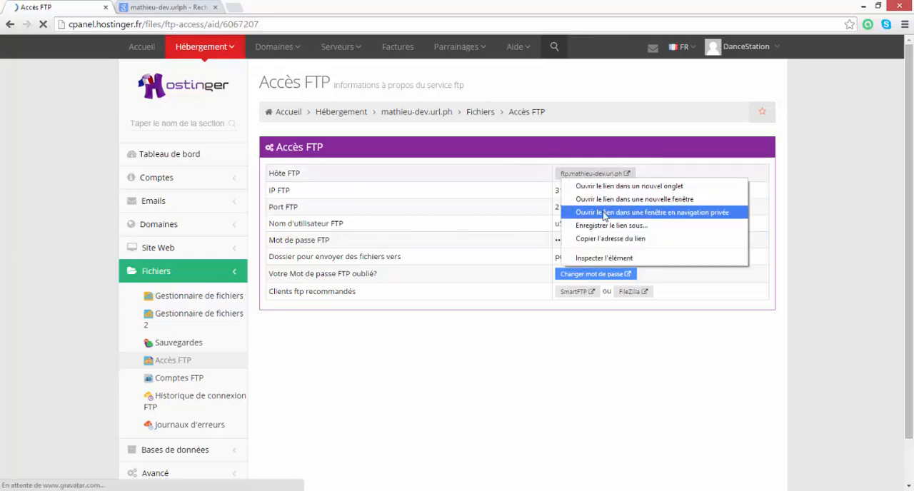
left_click(600, 187)
left_click(151, 10)
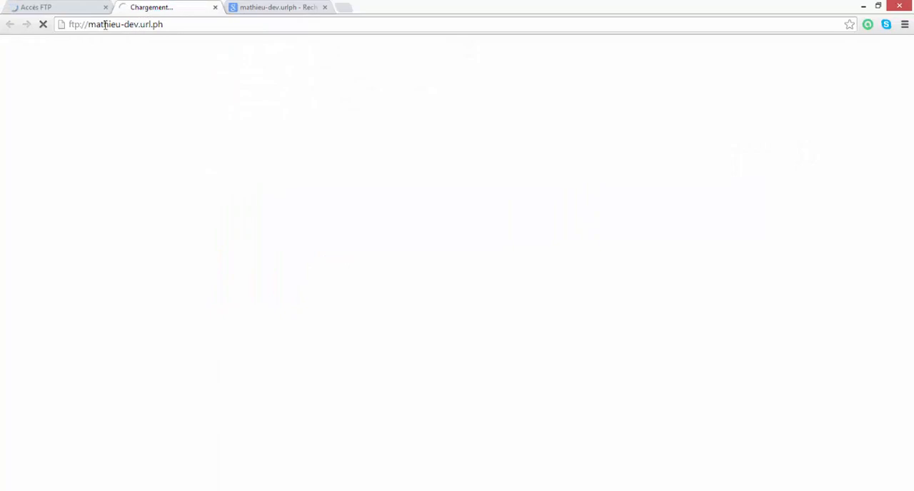
left_click_drag(89, 24, 60, 25)
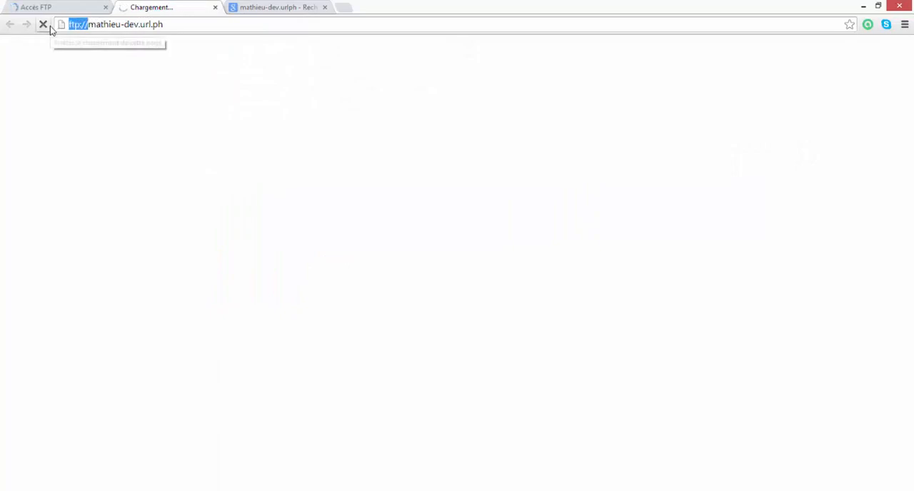
key("BackSpace")
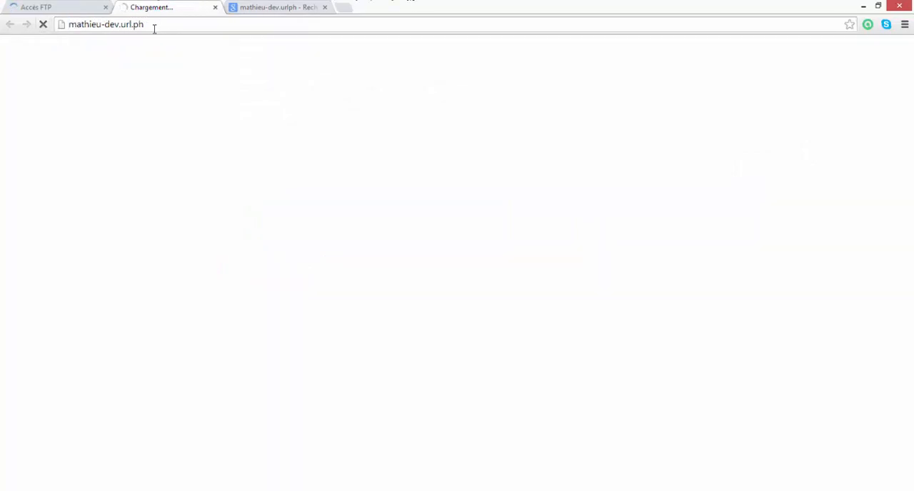
- Close the Google search results tab and stay on the tab with the new website
left_click(284, 7)
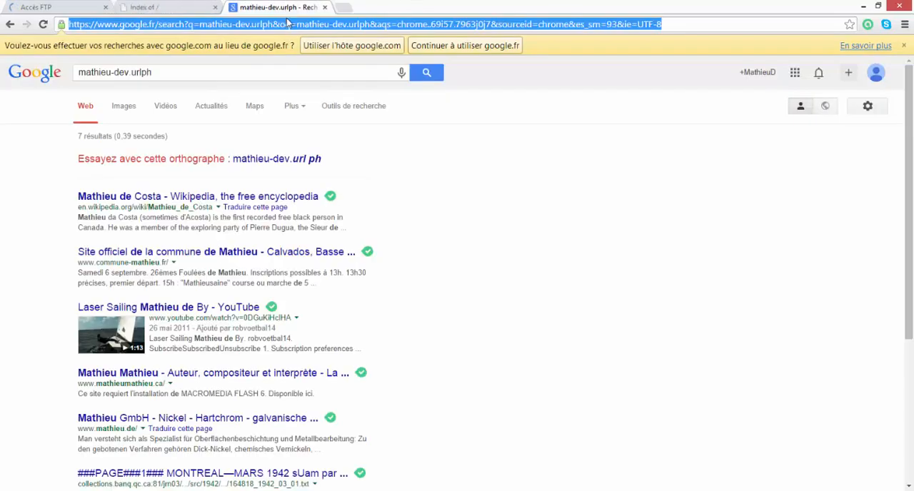
left_click(178, 7)
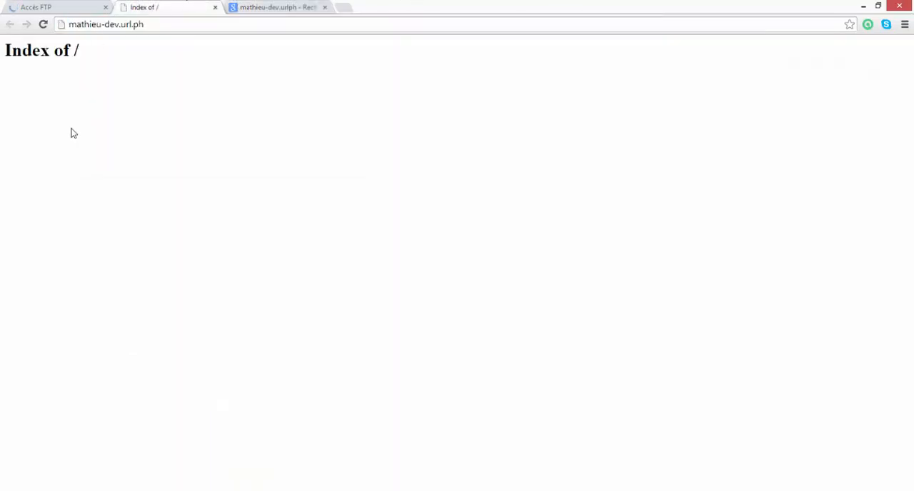
left_click(325, 7)
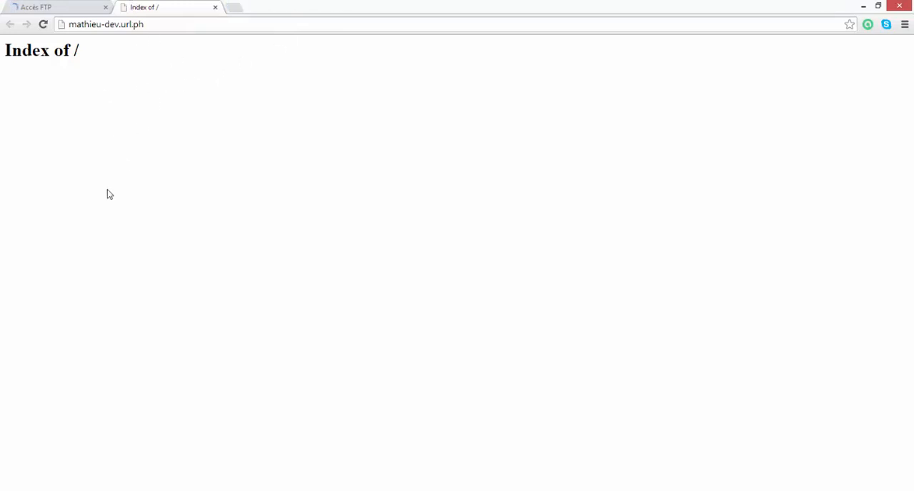
- Switch to FileZilla and create an empty file named index.html in the remote public_html folder
left_click(238, 490)
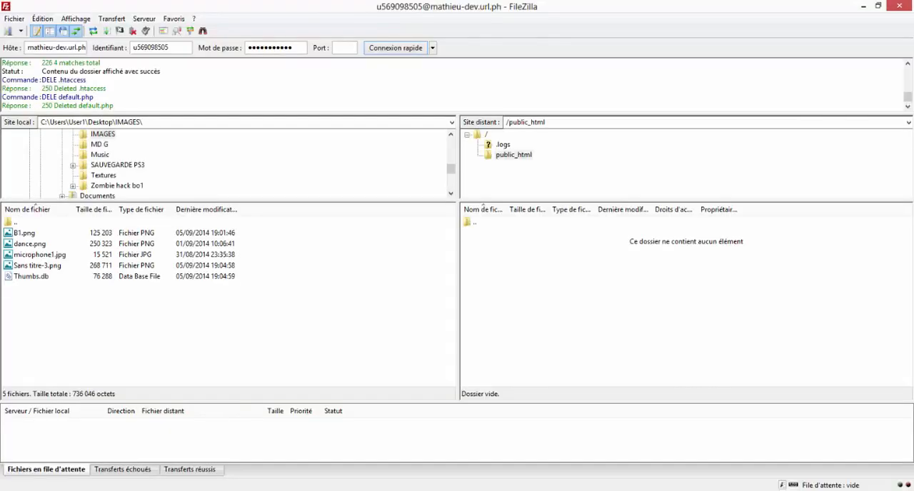
right_click(559, 292)
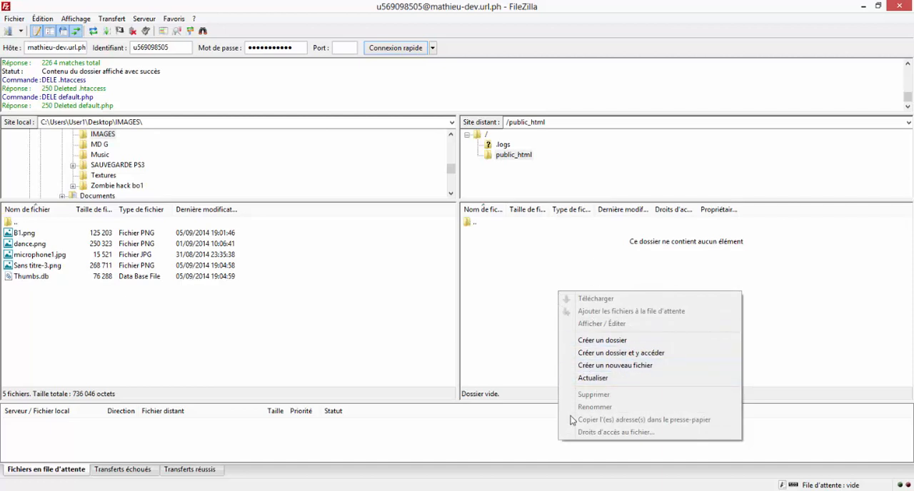
left_click(587, 367)
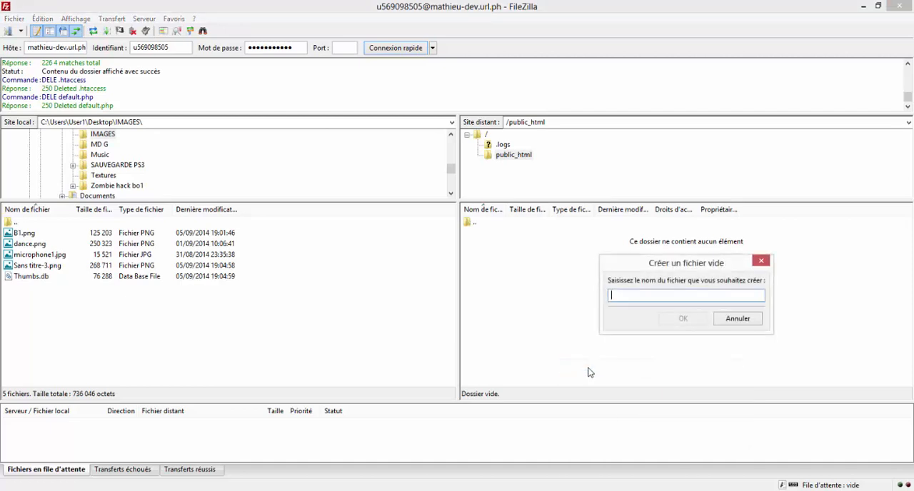
type("index.html")
key("Return")
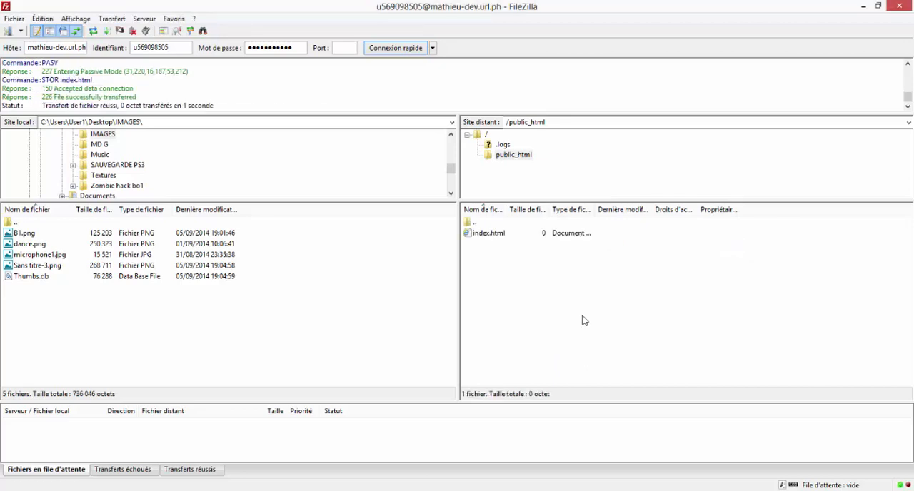
right_click(508, 239)
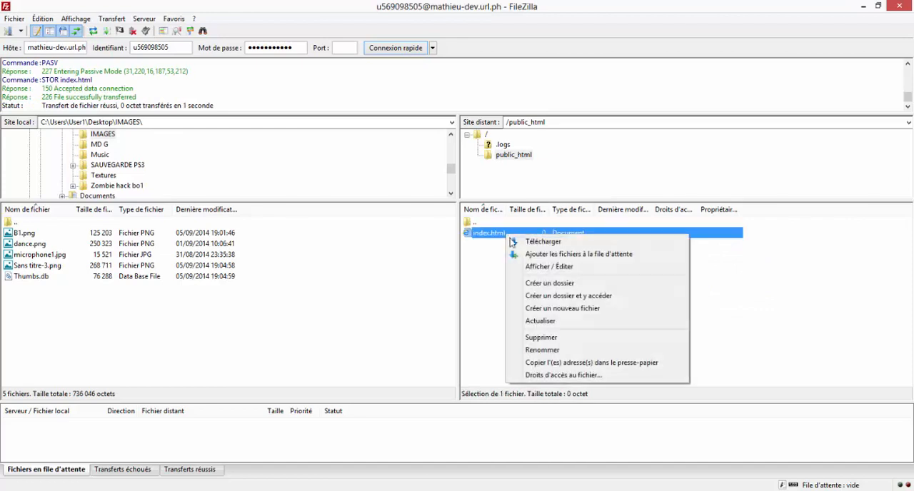
left_click(536, 268)
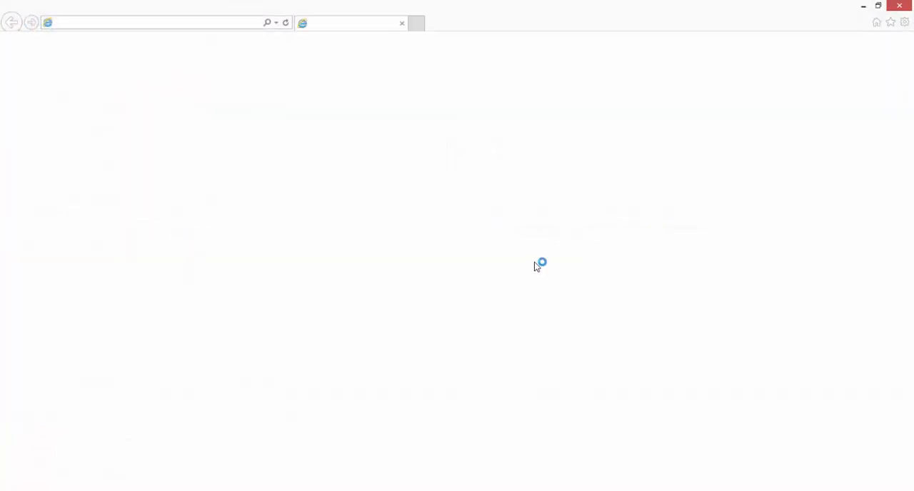
left_click(401, 23)
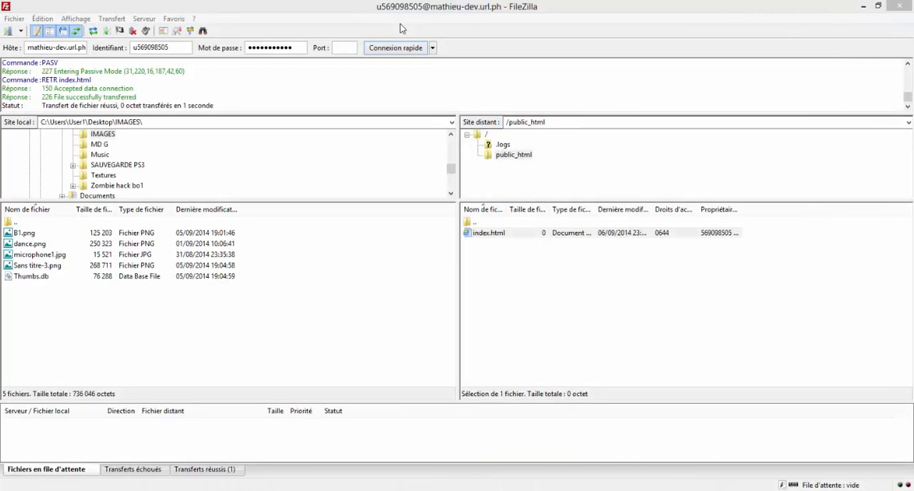
- Rename the remote index.html file to index.php
right_click(486, 236)
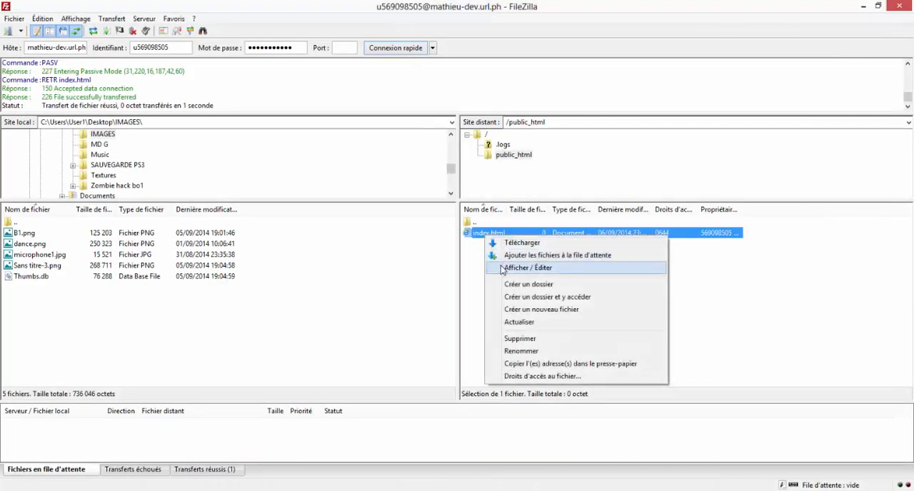
left_click(520, 350)
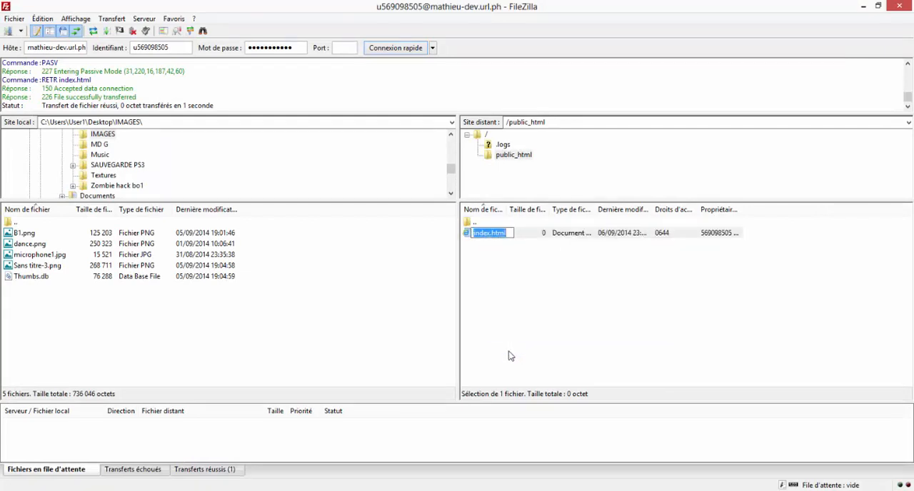
key("BackSpace")
key("BackSpace")
key("BackSpace")
key("BackSpace")
type("php")
key("Return")
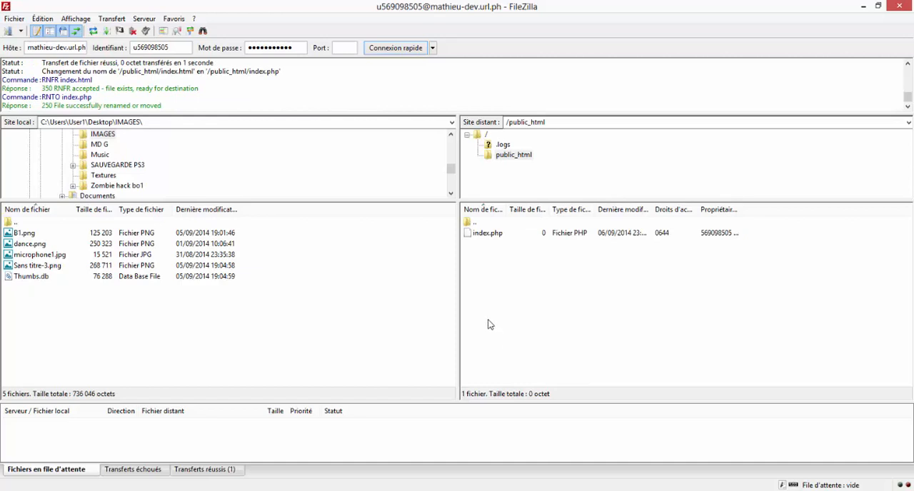
- Try to open the remote index.php for editing and close the leftover style.css file in Sublime Text
right_click(496, 232)
left_click(510, 265)
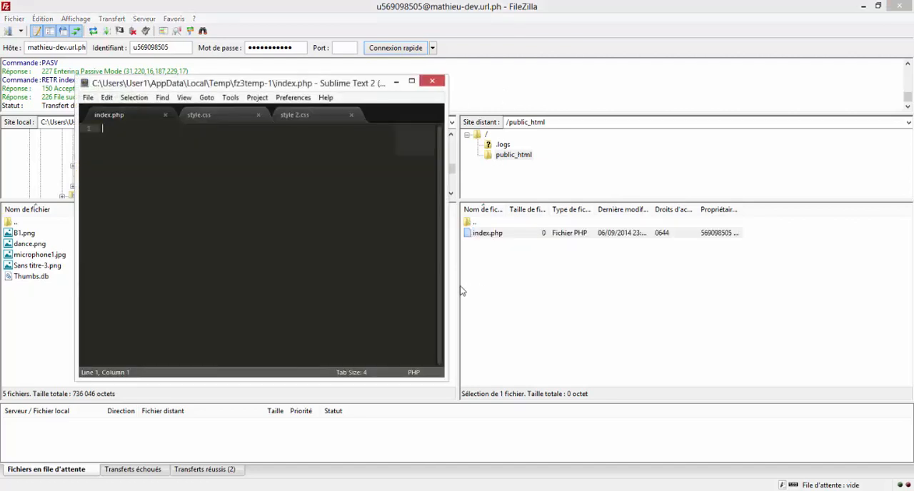
left_click(232, 120)
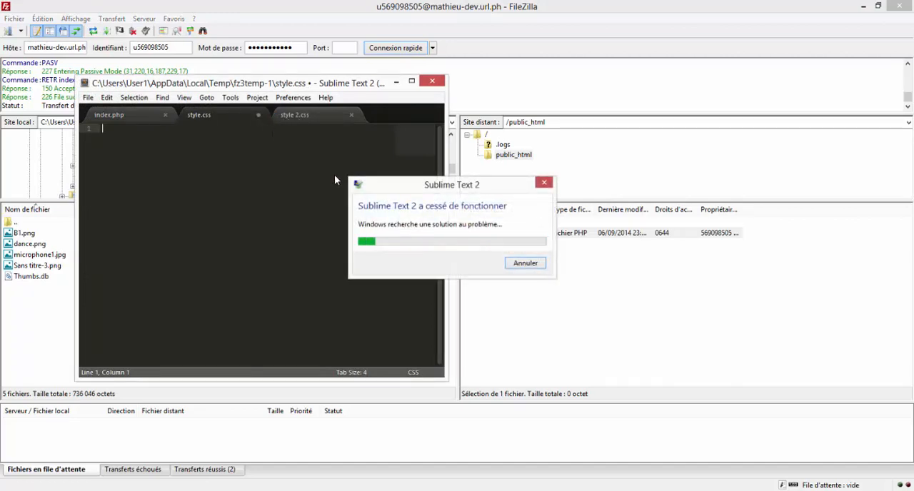
left_click(497, 268)
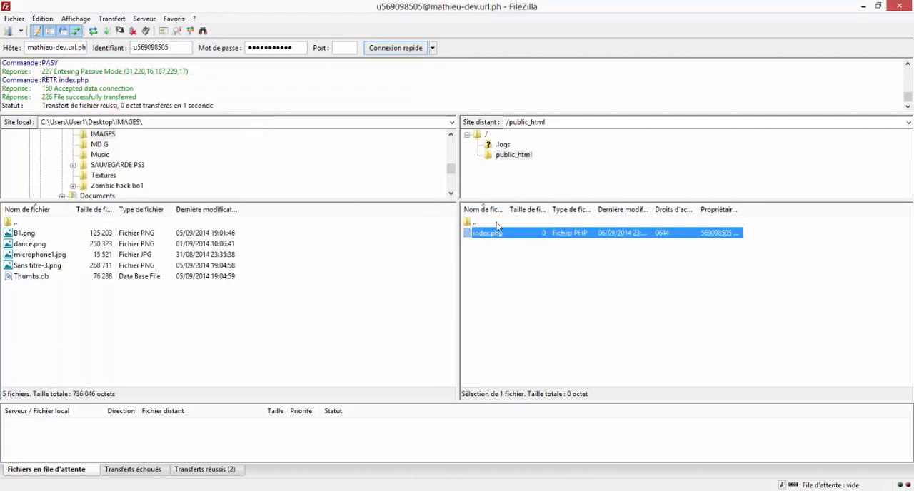
- Reopen the local copy of index.php for editing and close the style.css and style 2.css files in Sublime Text
right_click(498, 227)
left_click(528, 267)
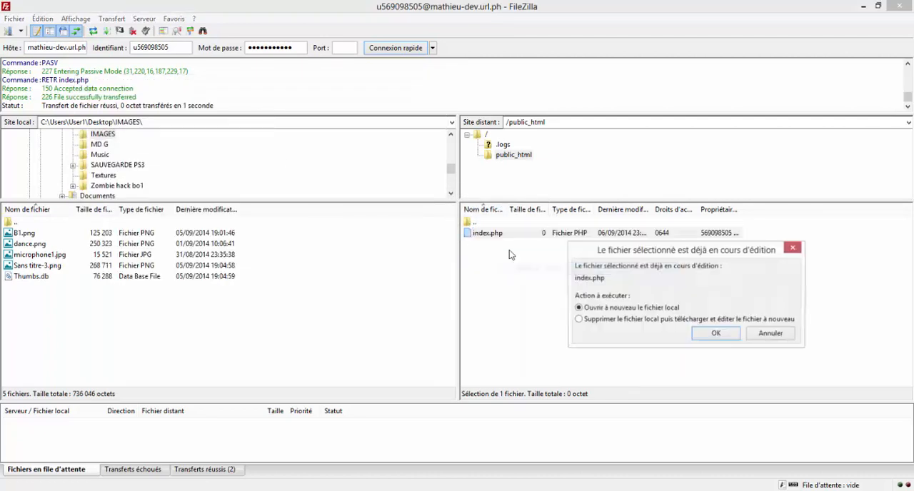
left_click(709, 335)
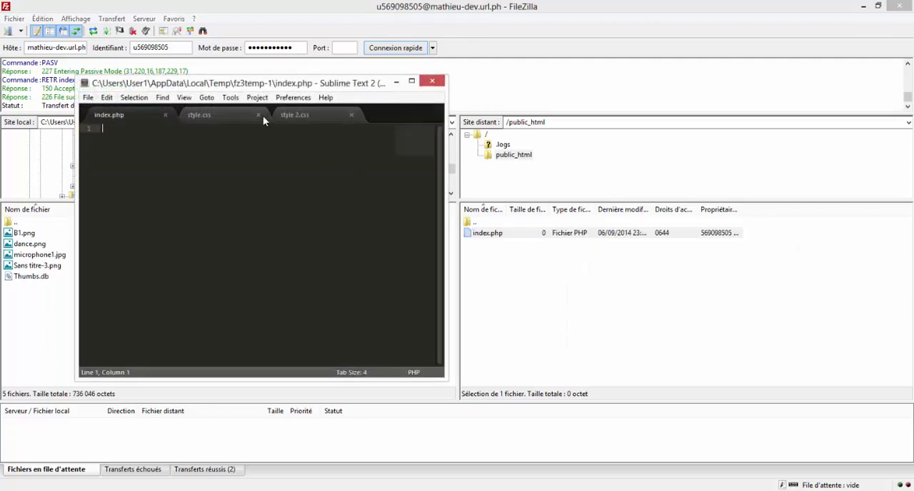
left_click(260, 114)
left_click(259, 115)
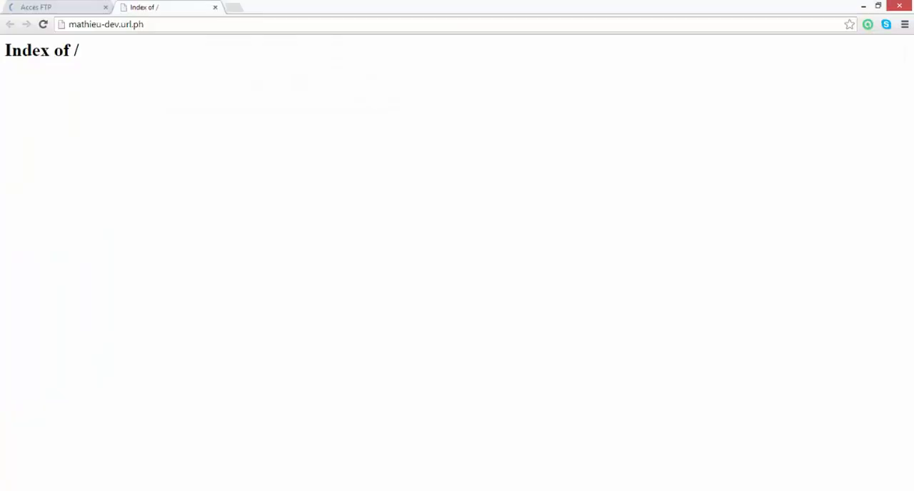
- Reload the new site's page in Chrome and return to index.php in Sublime Text
left_click(43, 23)
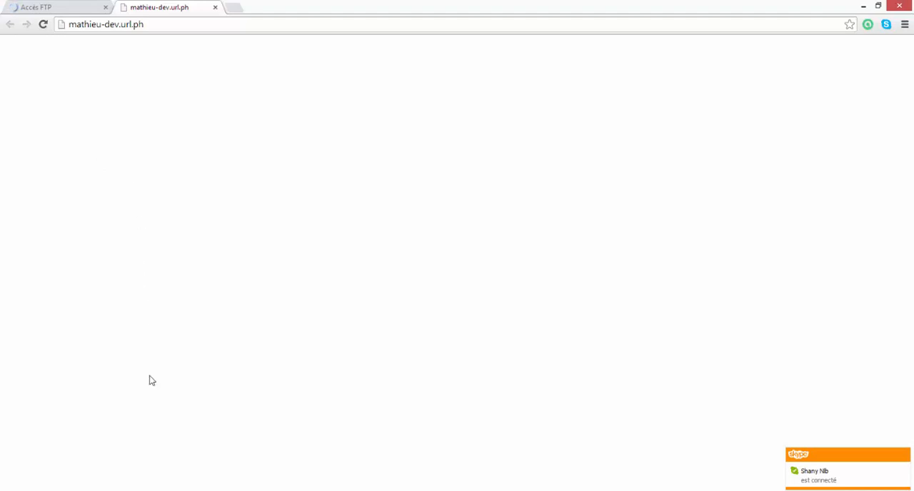
left_click(273, 490)
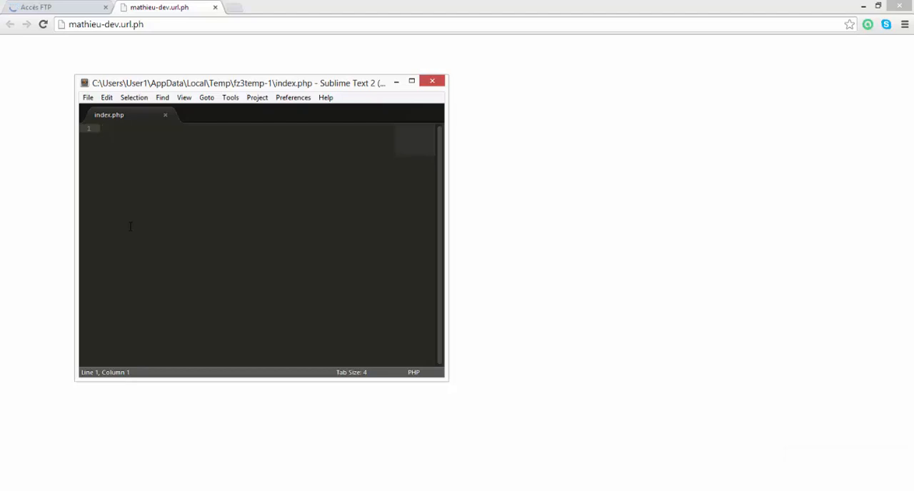
- Write an h1 heading reading "Titre" in index.php and save the file
type("<h1>")
type("<h")
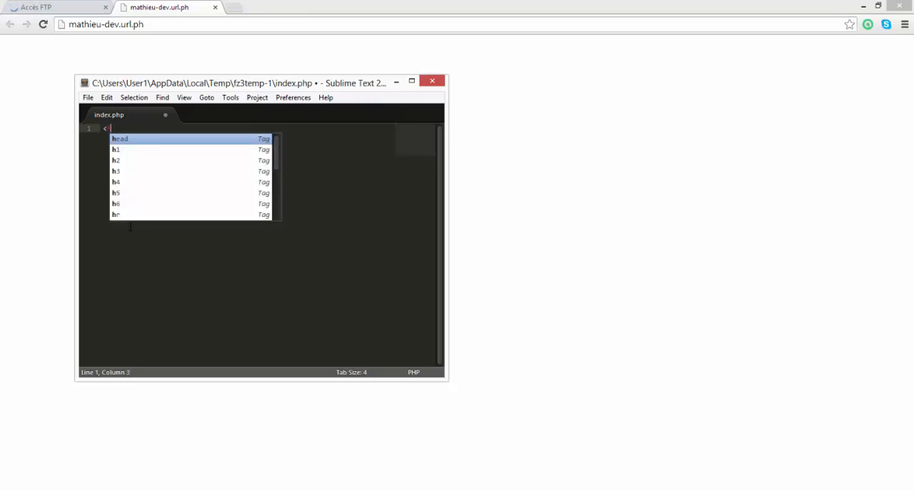
type("1")
key("Tab")
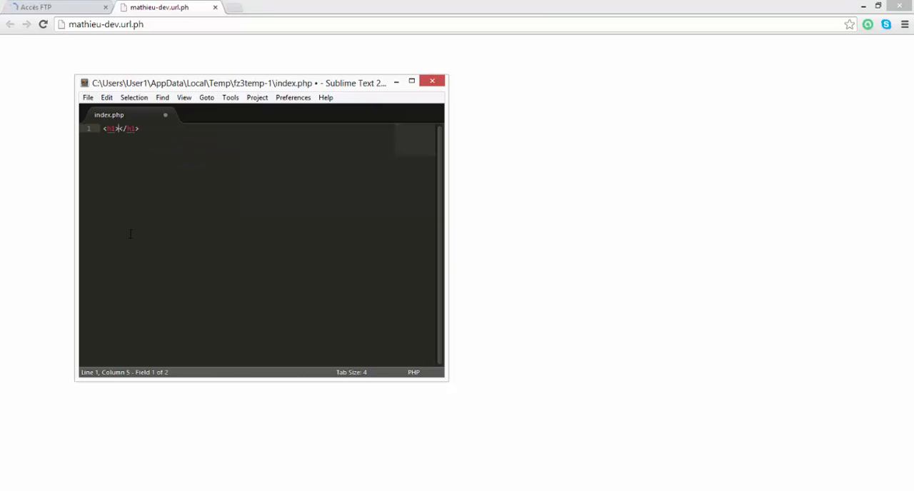
type("Titre")
key("ctrl+s")
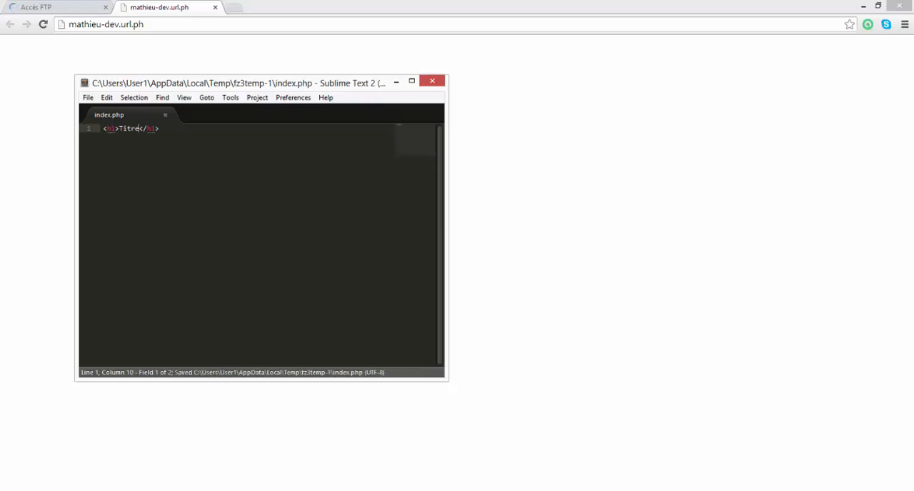
- Upload the modified index.php to the server through FileZilla and reload the site in Chrome to check the heading
left_click(238, 439)
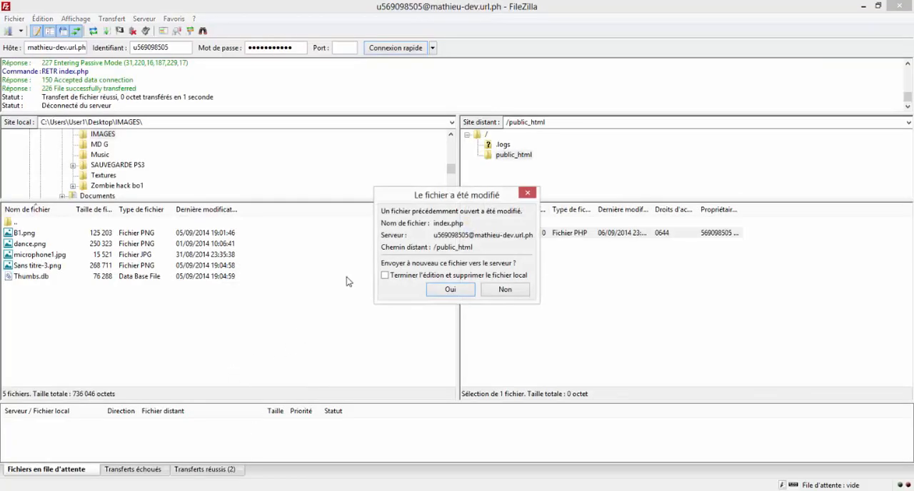
left_click(448, 292)
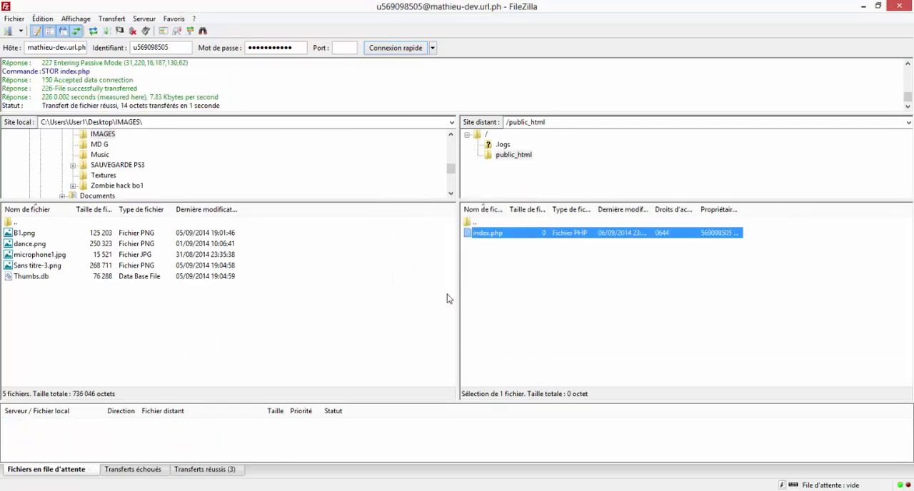
left_click(36, 490)
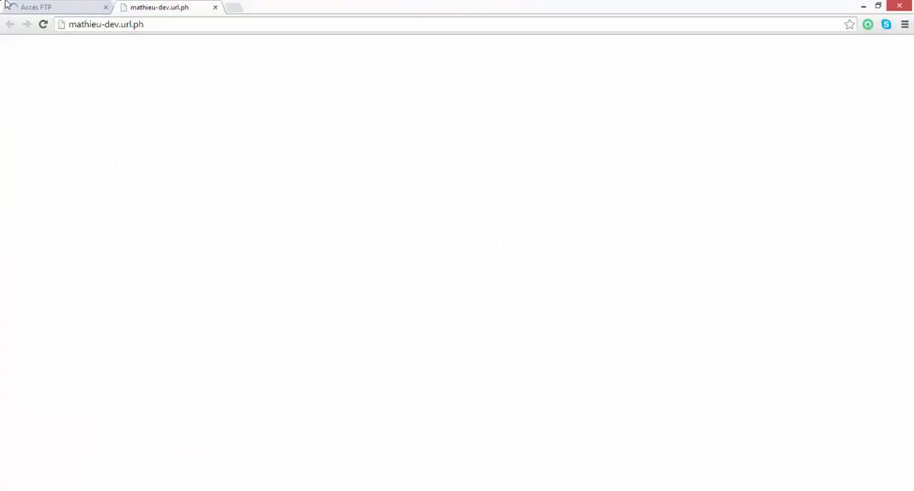
left_click(44, 24)
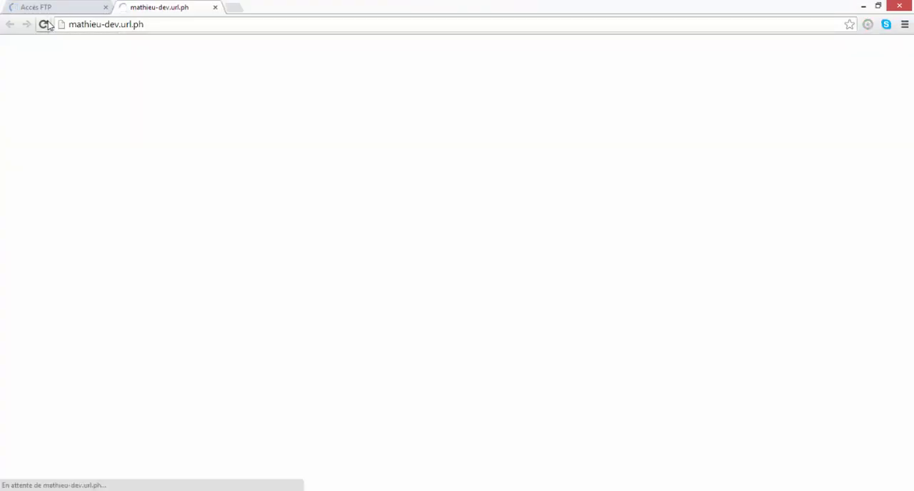
left_click_drag(30, 50, 60, 71)
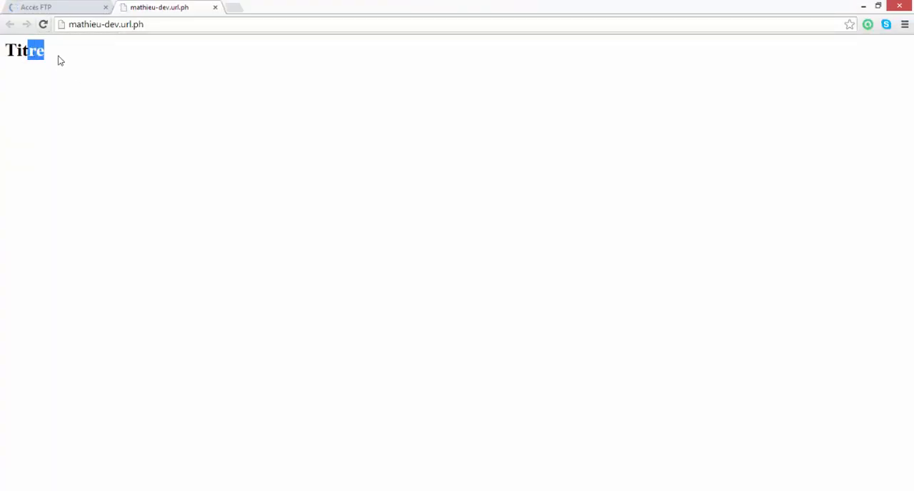
left_click(24, 54)
- Replace the h1 line in index.php with a head element spread over three lines, its middle line empty and indented
key("alt+Tab")
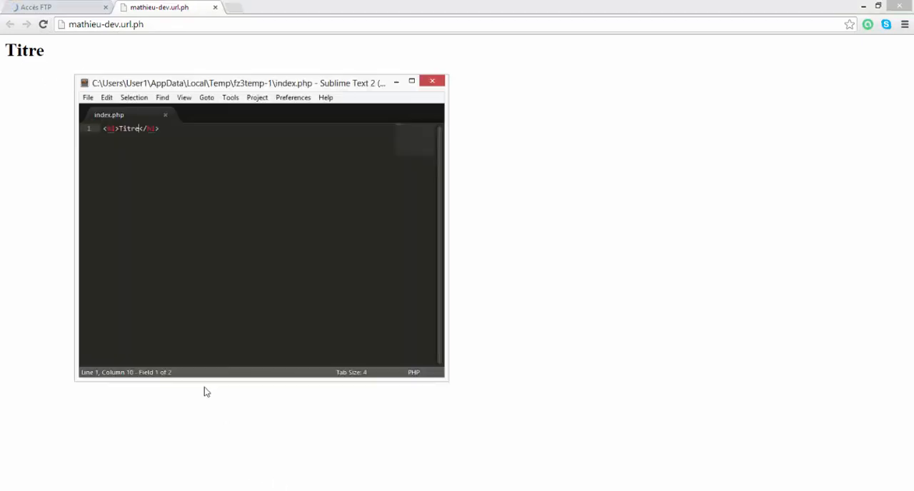
left_click_drag(178, 129, 76, 130)
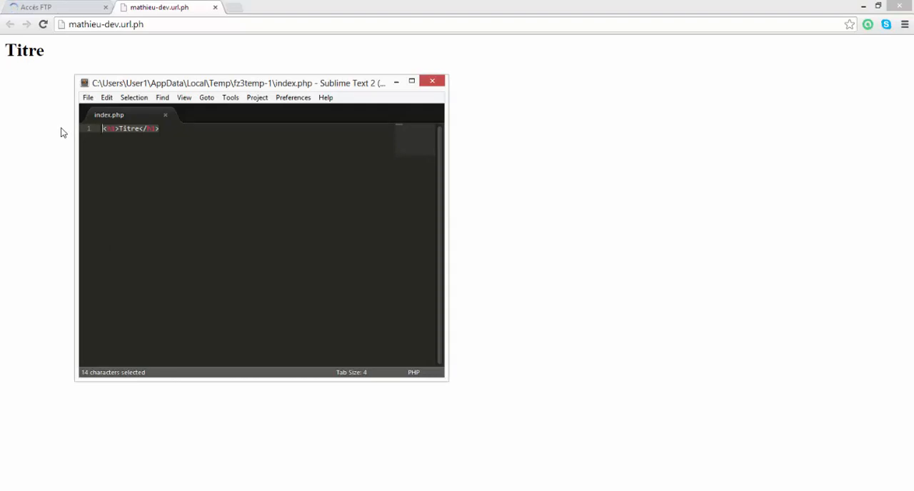
type("<")
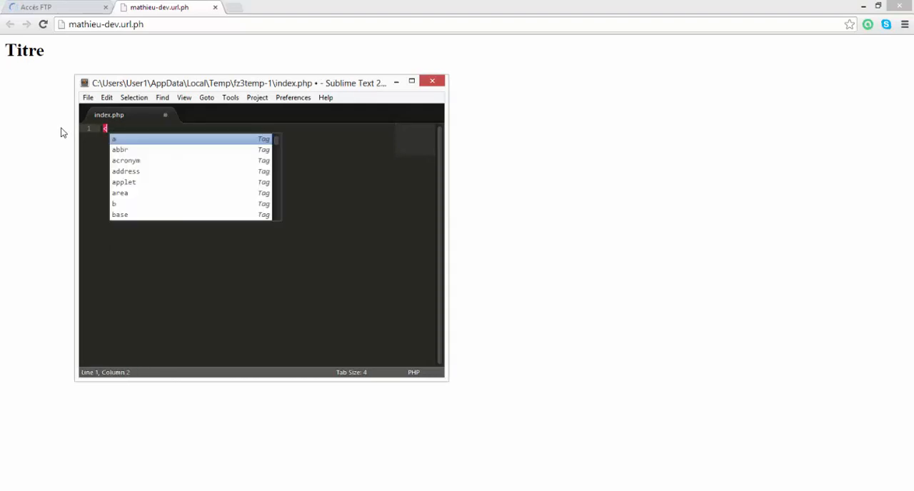
type("h")
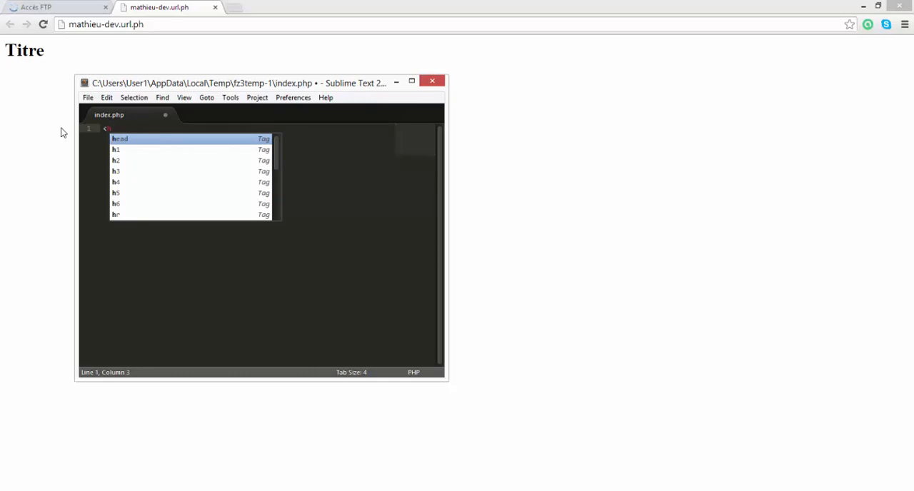
key("Return")
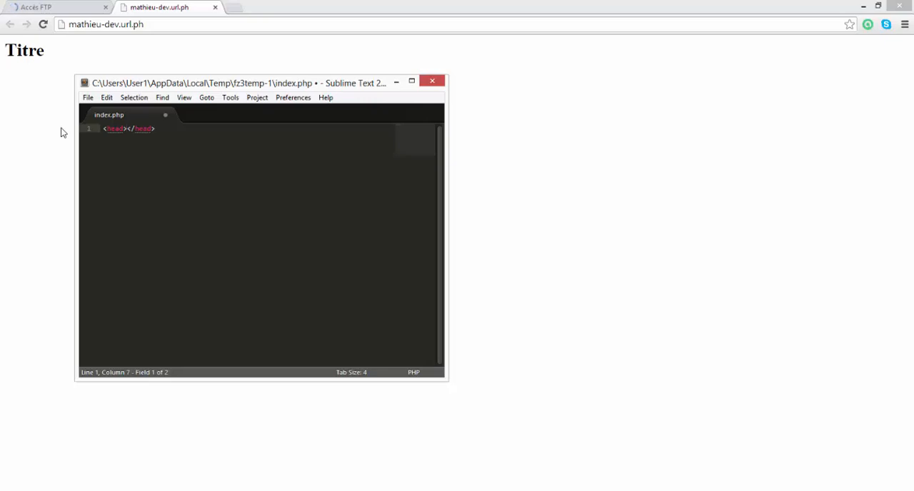
key("Return")
key("Return")
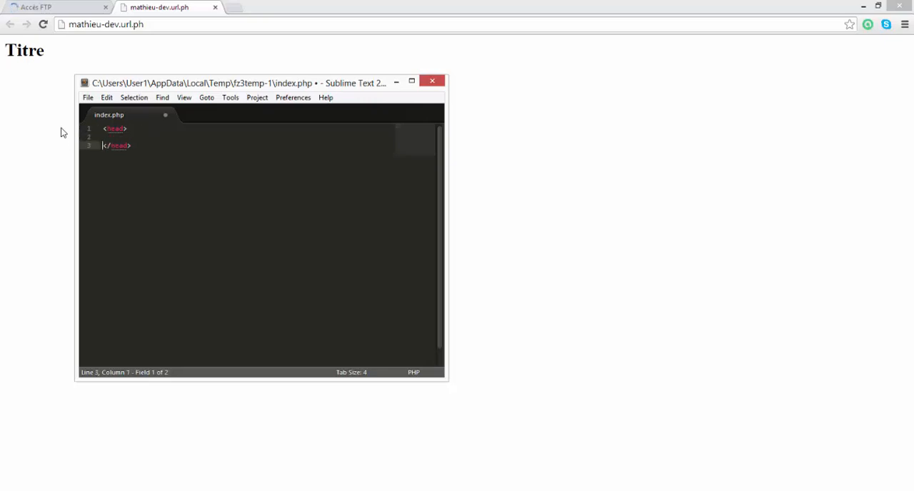
key("Up")
key("Down")
key("Up")
key("Tab")
key("Up")
key("Tab")
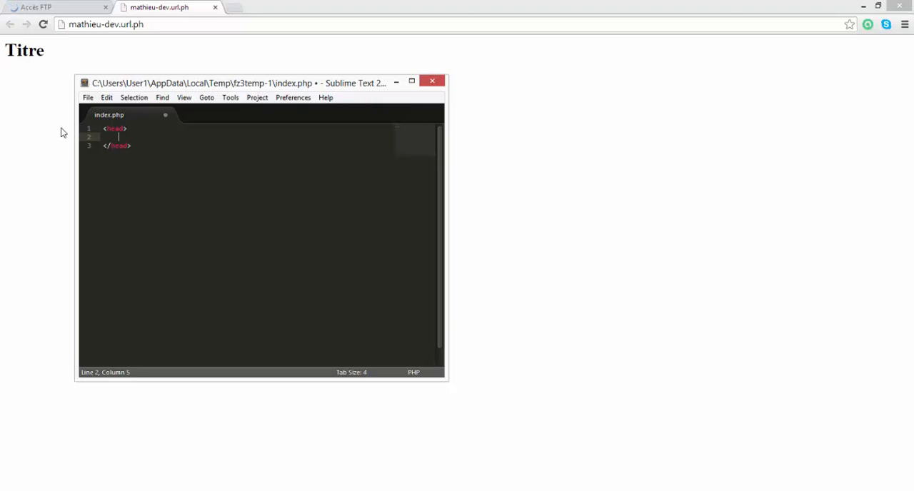
- Add a title element reading "MathieuDEV" inside the head of index.php and save the file
type("<")
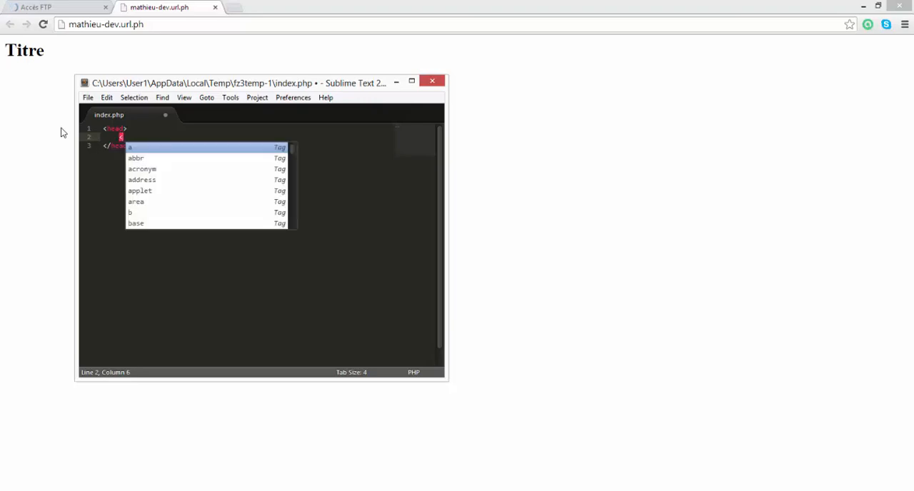
type("titl")
key("Return")
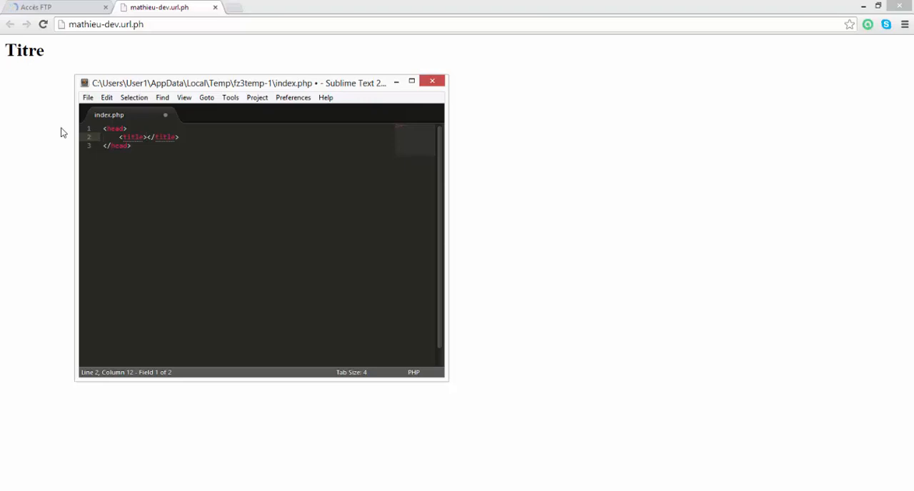
type("MathieuDEV")
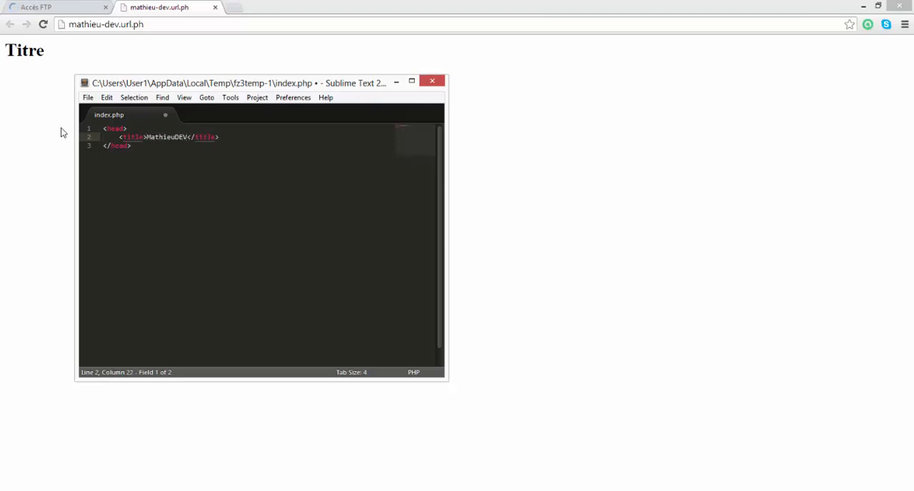
key("ctrl+s")
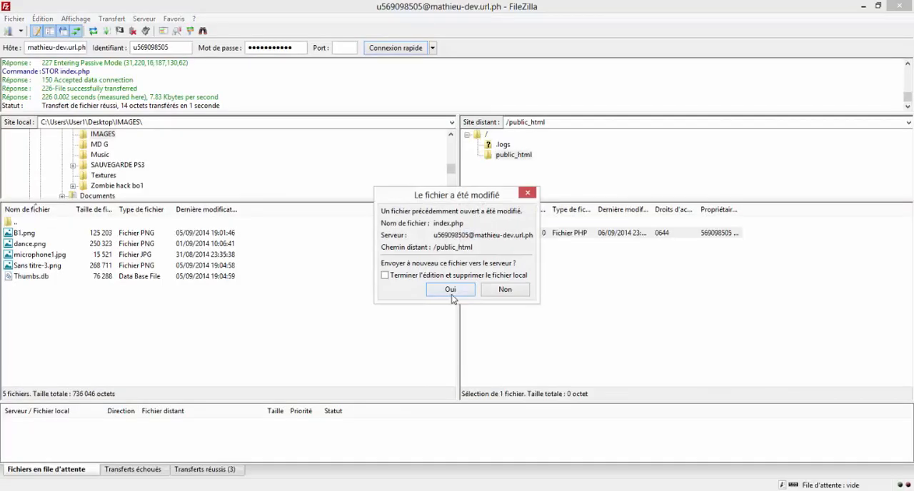
- Upload the modified index.php through FileZilla and reload the site in Chrome to check the page title, returning to Sublime Text
left_click(448, 287)
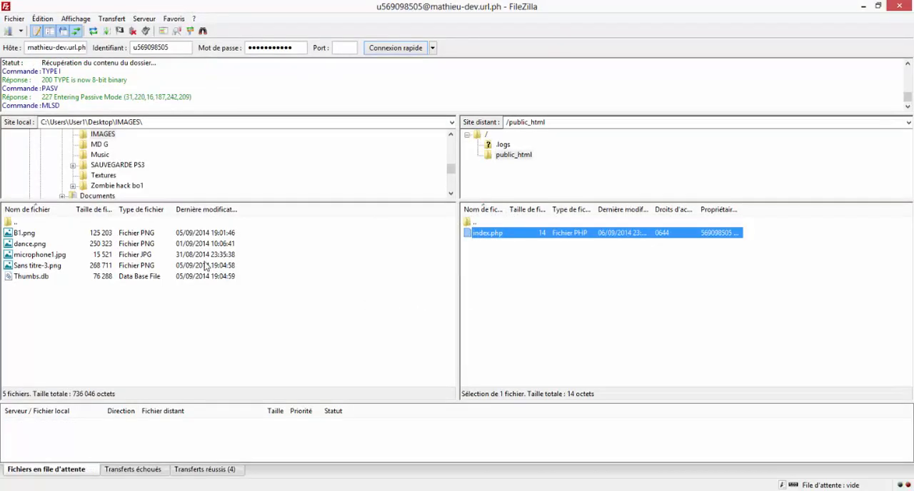
key("alt+Tab")
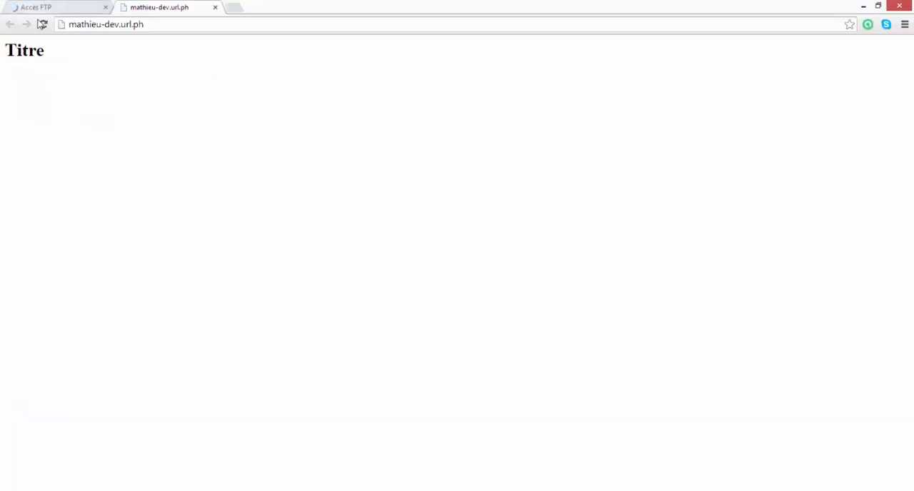
left_click(42, 24)
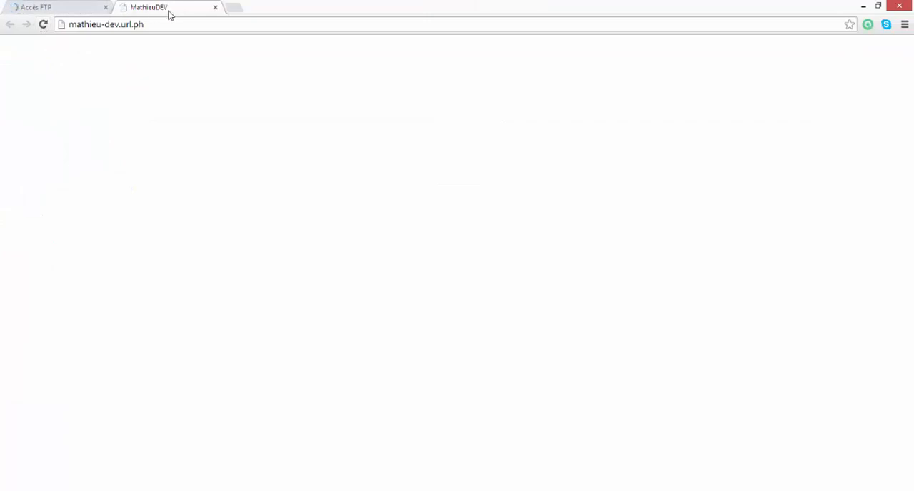
left_click(249, 490)
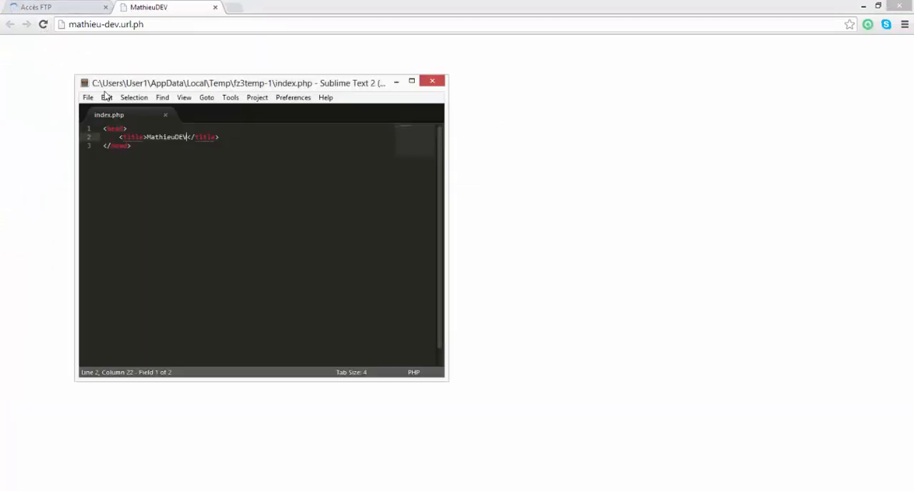
left_click_drag(135, 158, 87, 128)
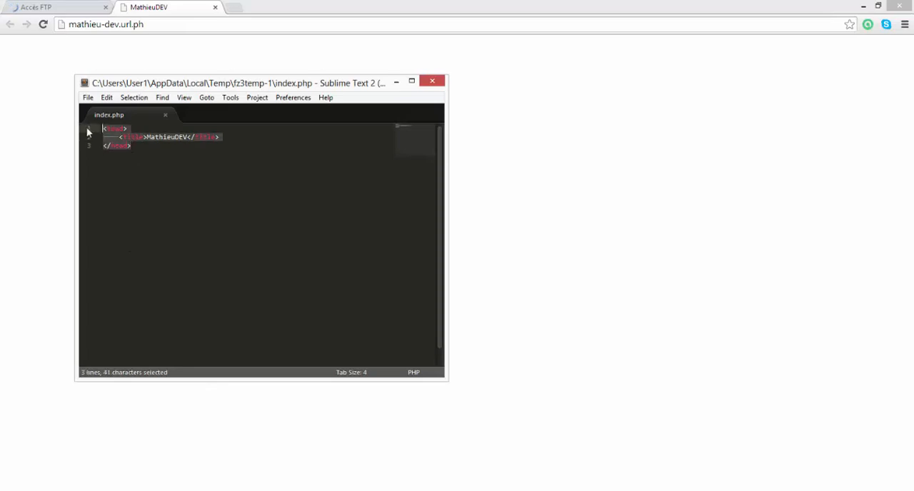
left_click(145, 144)
left_click_drag(124, 146, 119, 148)
left_click(147, 147)
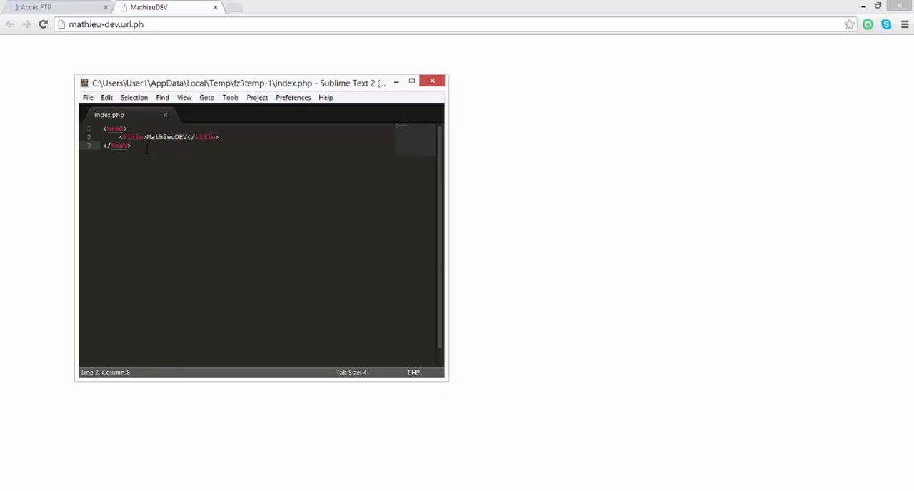
left_click(123, 490)
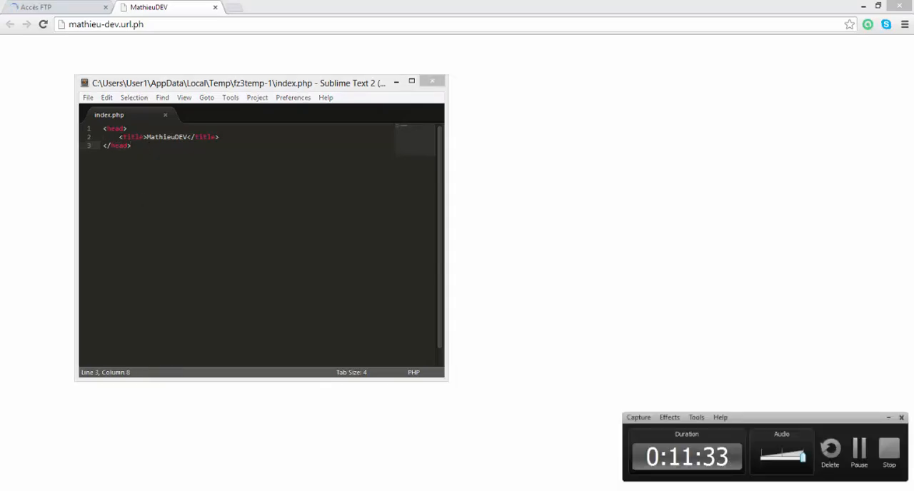
left_click(721, 235)
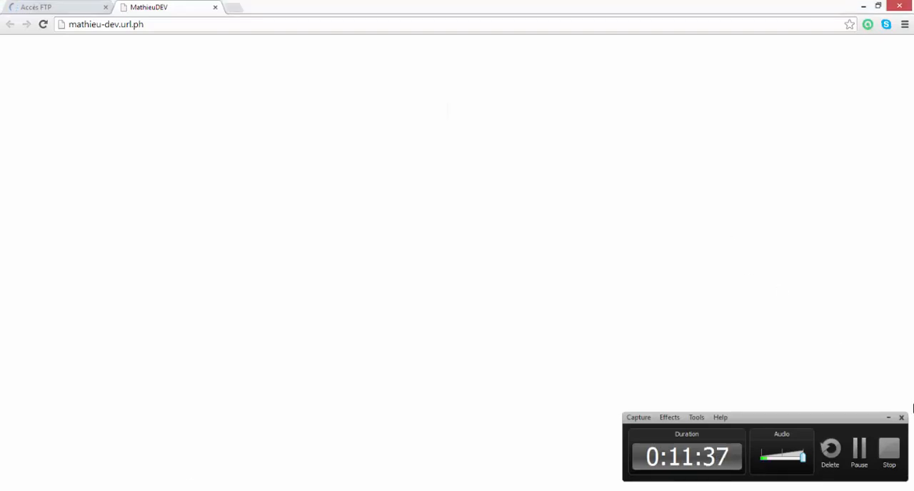
left_click(888, 416)
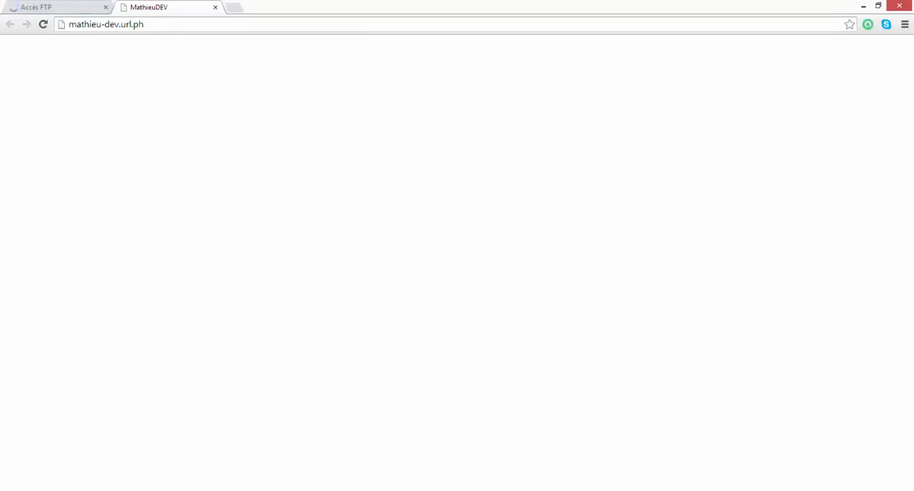
left_click(264, 490)
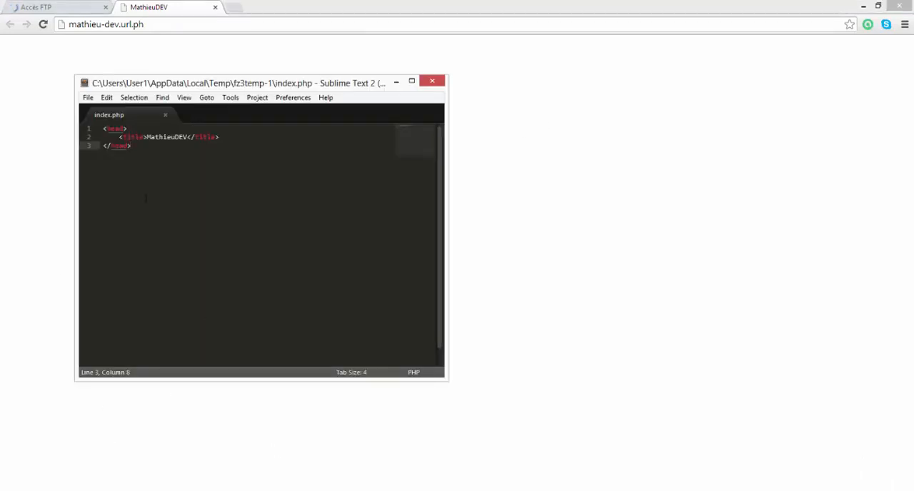